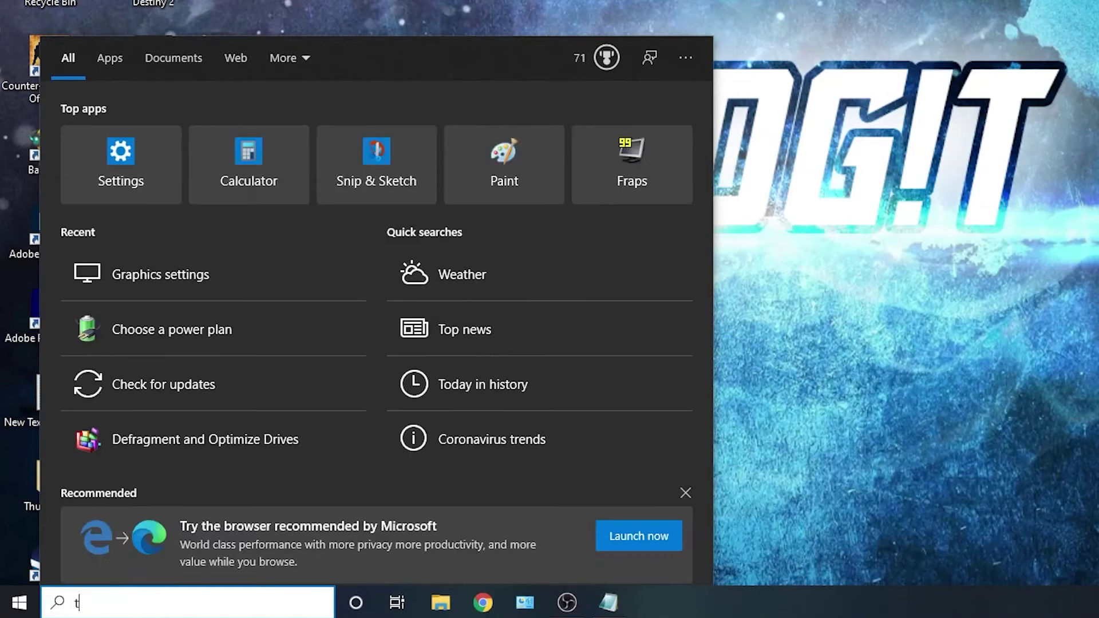
pyautogui.write('his')
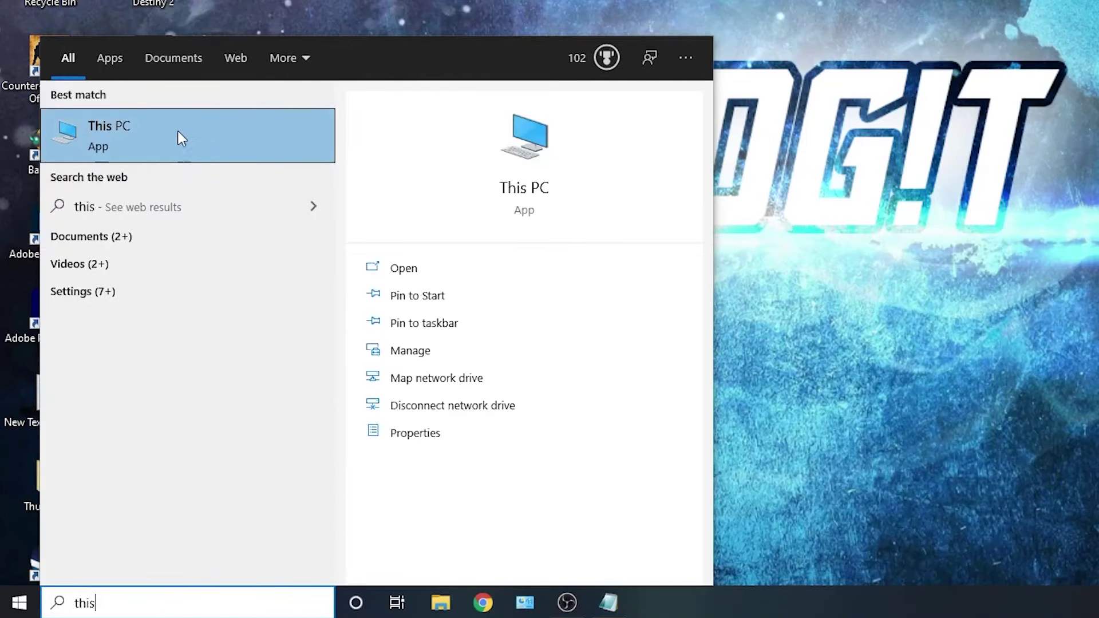
# Bring up the This PC search result's context menu to reveal Manage
pyautogui.rightClick(178, 131)
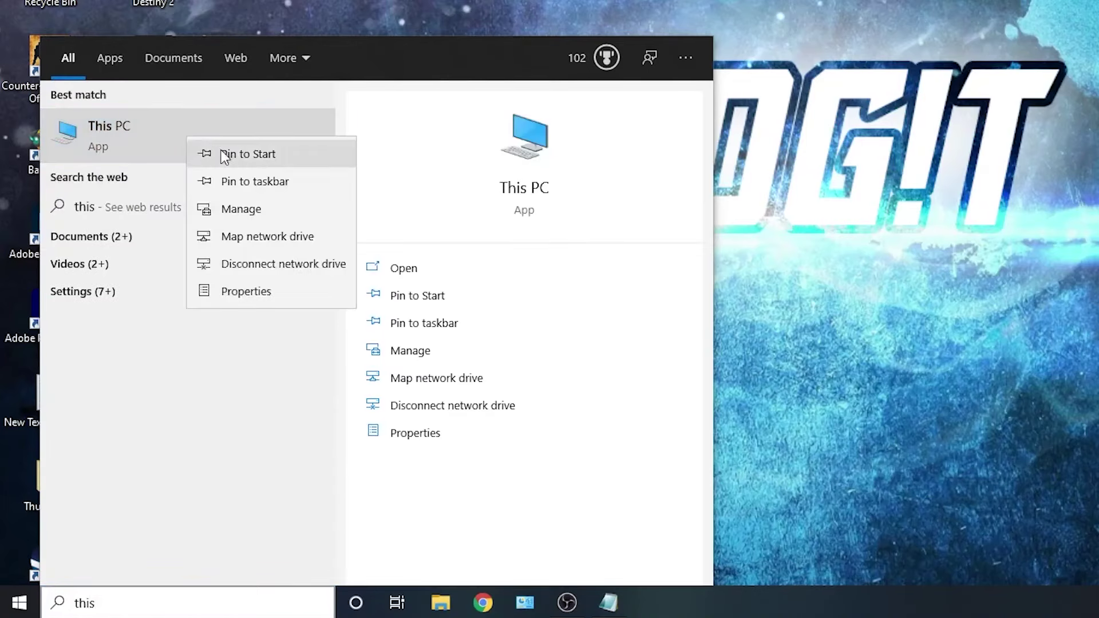
# Run an automatic driver search for the Realtek PCIe GbE Family Controller in Device Manager
pyautogui.click(265, 209)
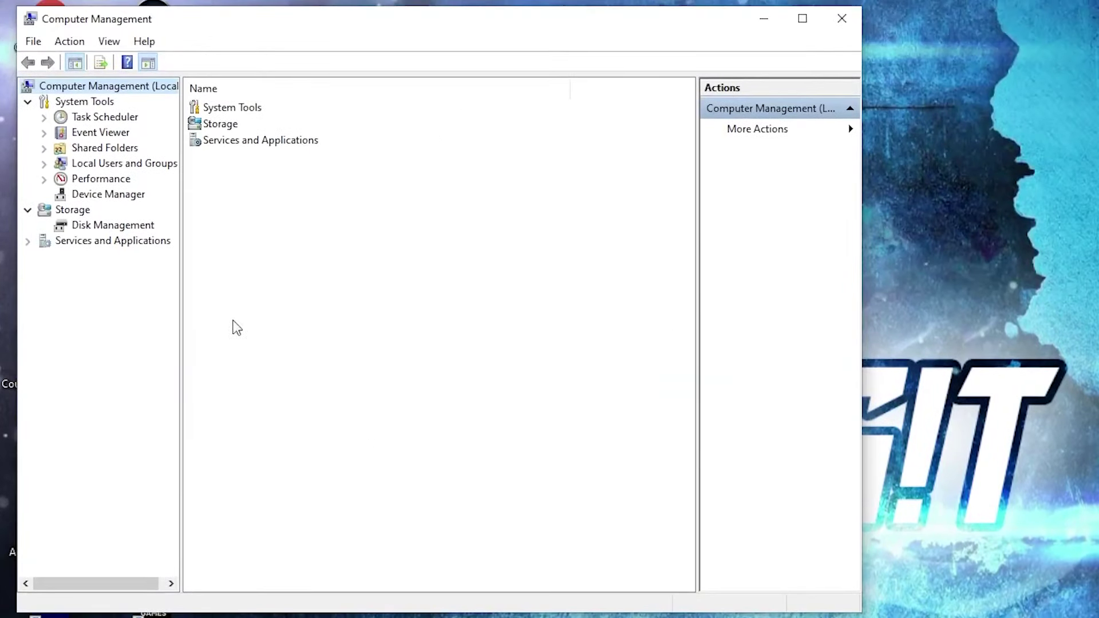
pyautogui.click(86, 194)
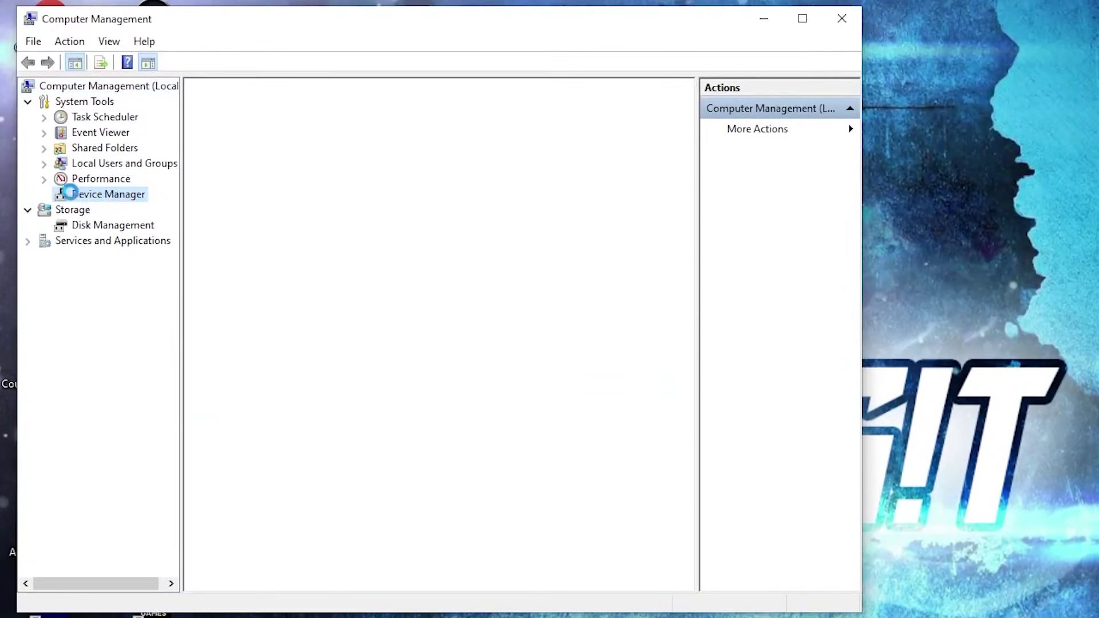
pyautogui.click(278, 256)
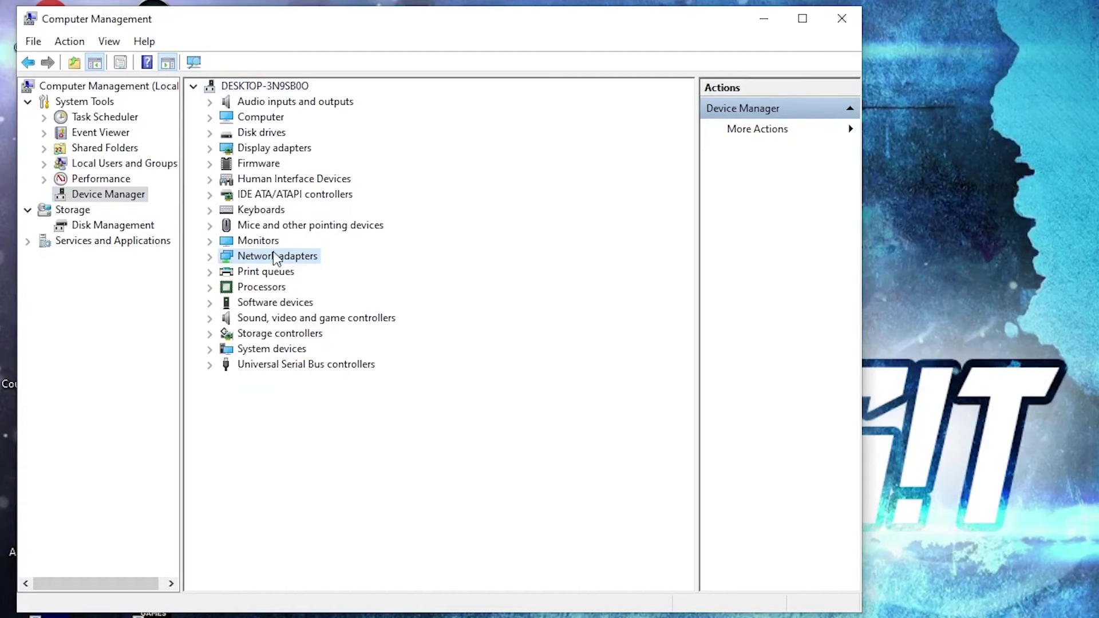
pyautogui.click(211, 256)
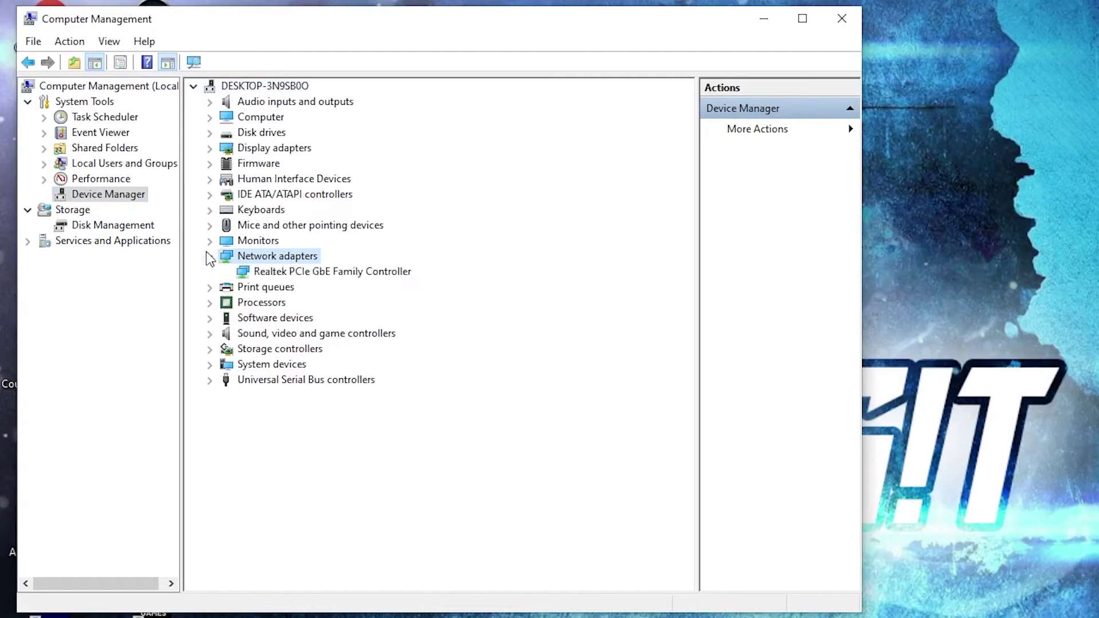
pyautogui.click(292, 272)
pyautogui.rightClick(295, 271)
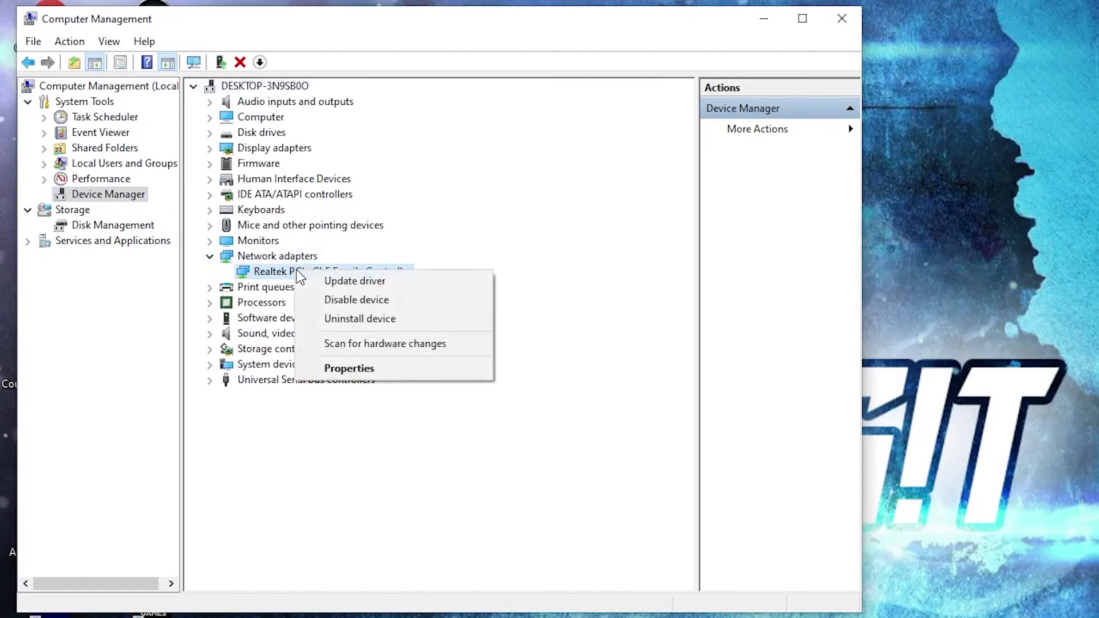
pyautogui.click(359, 284)
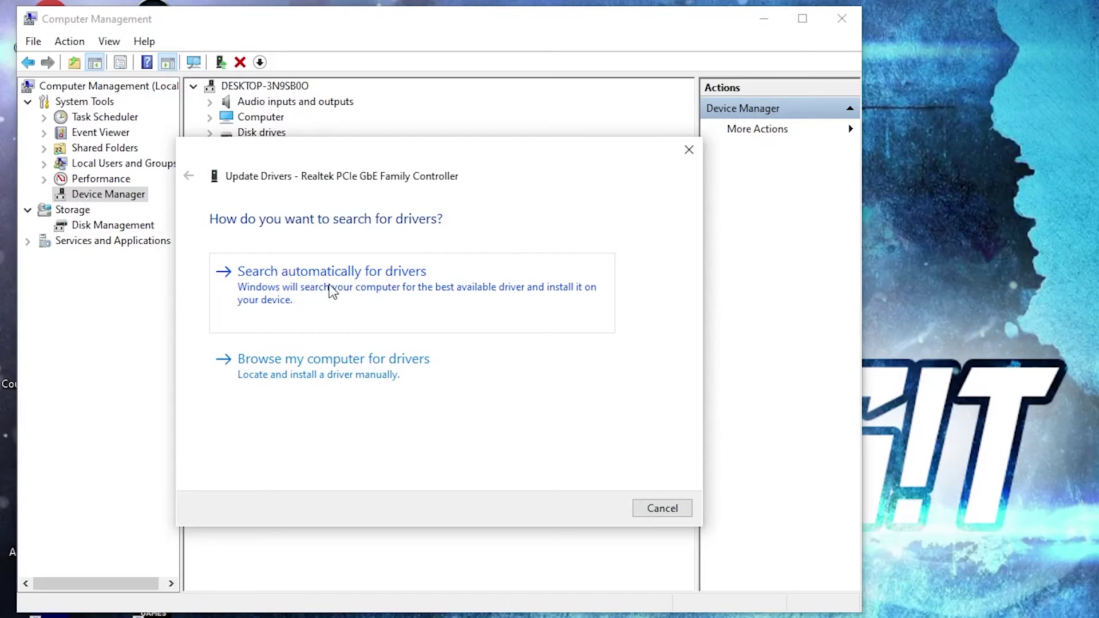
pyautogui.click(332, 290)
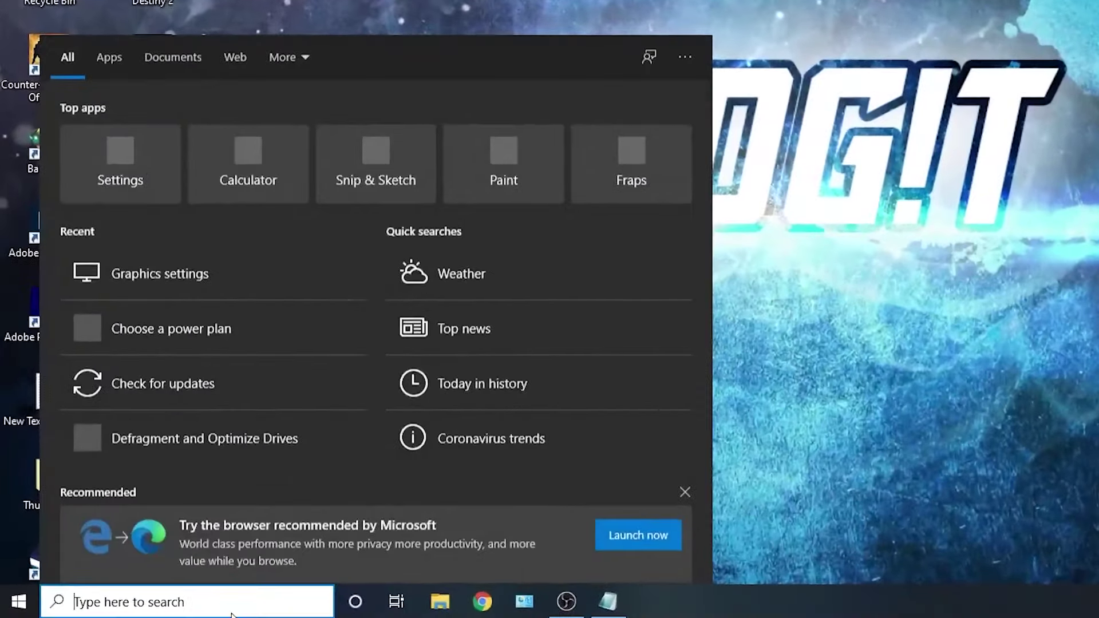
pyautogui.write('cmd')
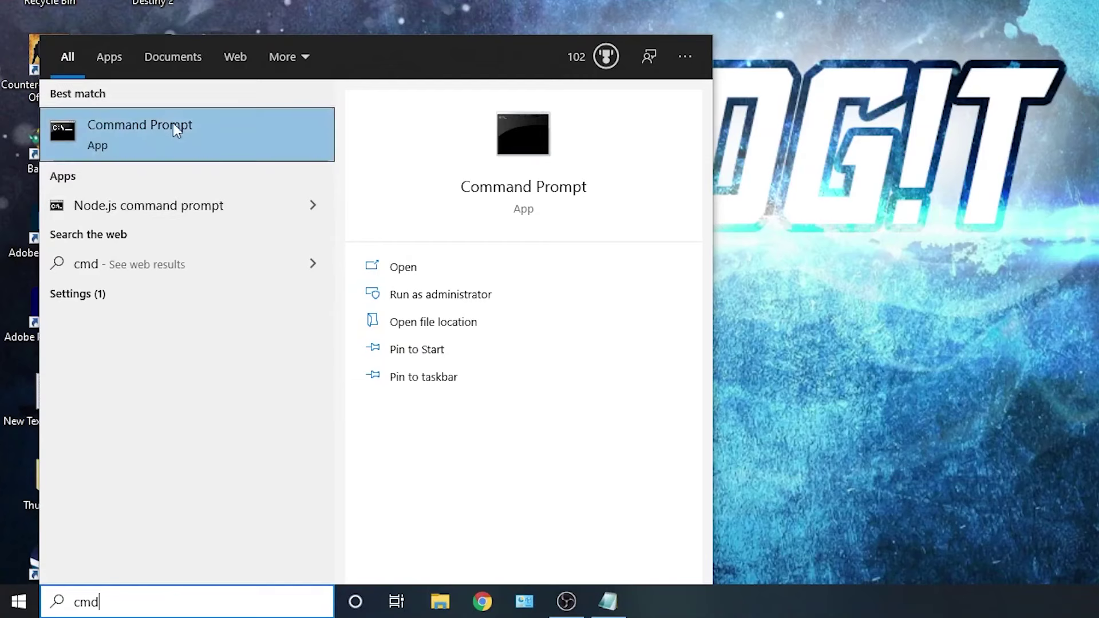
# Launch Command Prompt as administrator from the cmd result and nudge its window left
pyautogui.rightClick(207, 131)
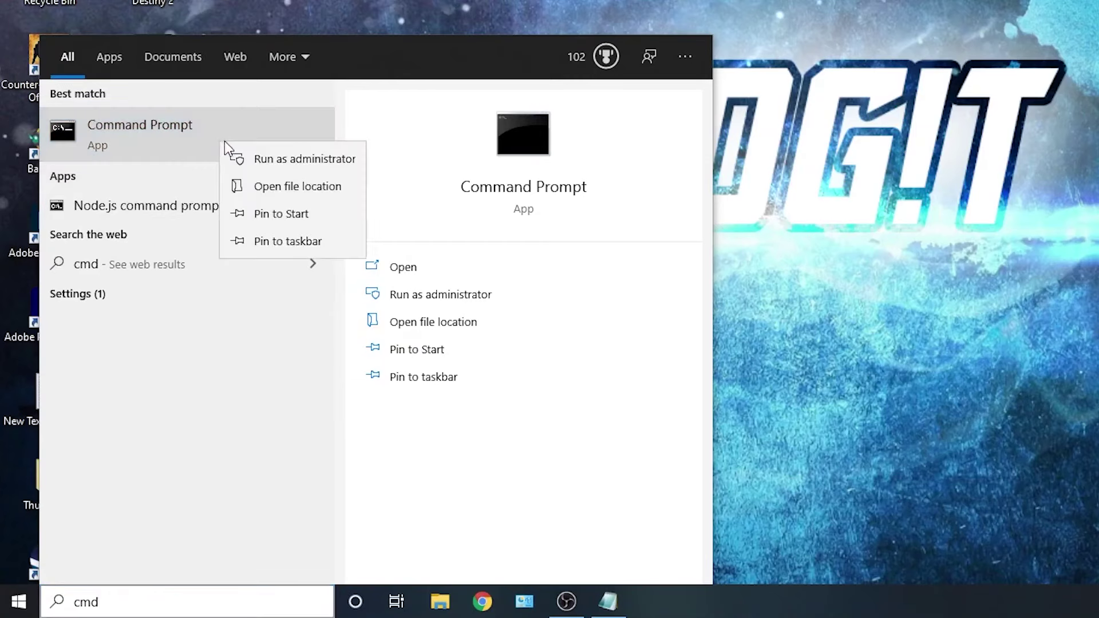
pyautogui.click(305, 159)
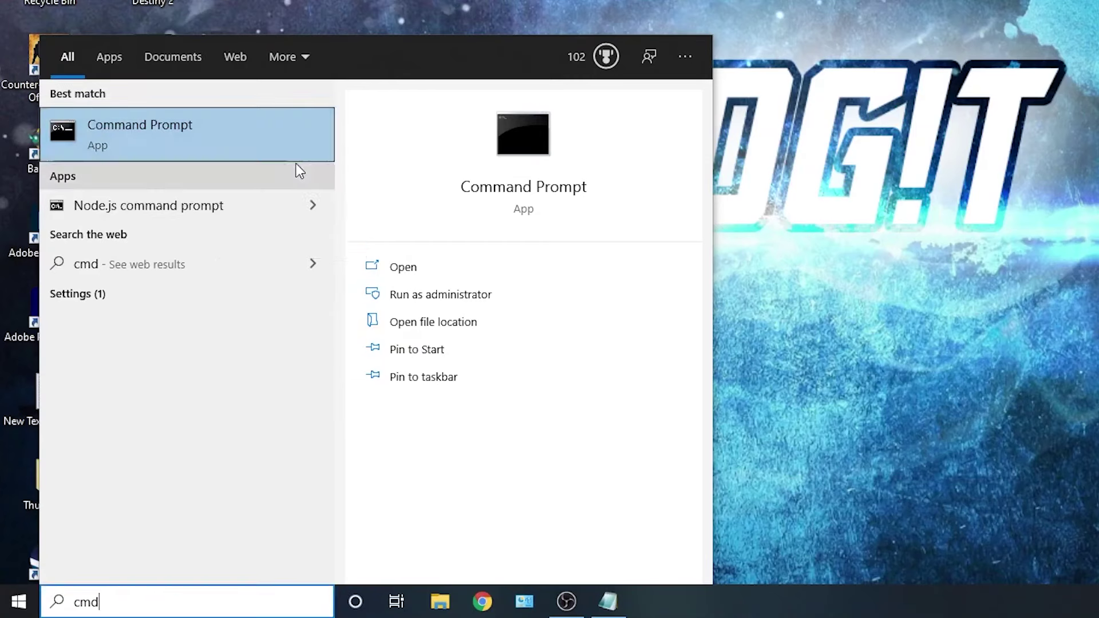
pyautogui.moveTo(283, 113); pyautogui.dragTo(279, 133)
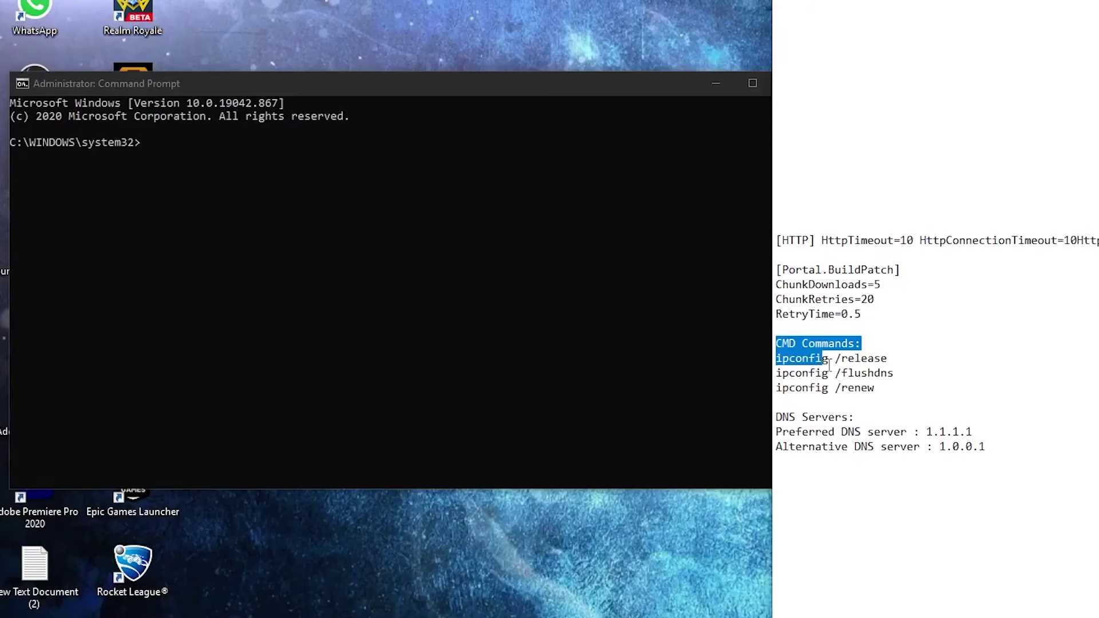
# Copy ipconfig /release from the notes and run it in Command Prompt
pyautogui.moveTo(776, 344); pyautogui.dragTo(876, 387)
pyautogui.click(876, 388)
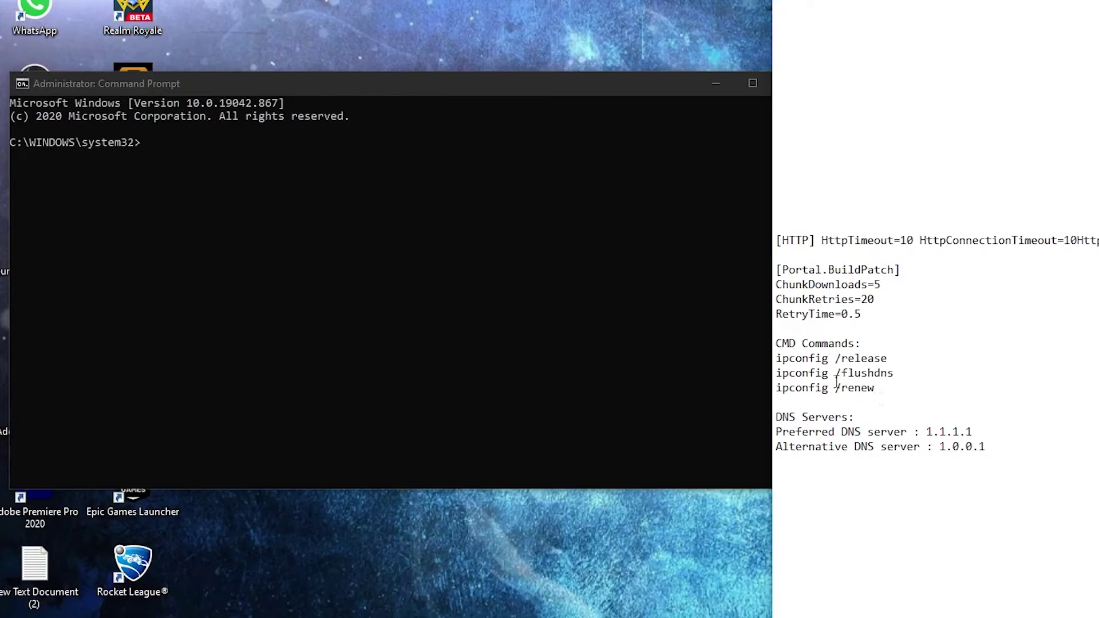
pyautogui.moveTo(776, 359); pyautogui.dragTo(872, 358)
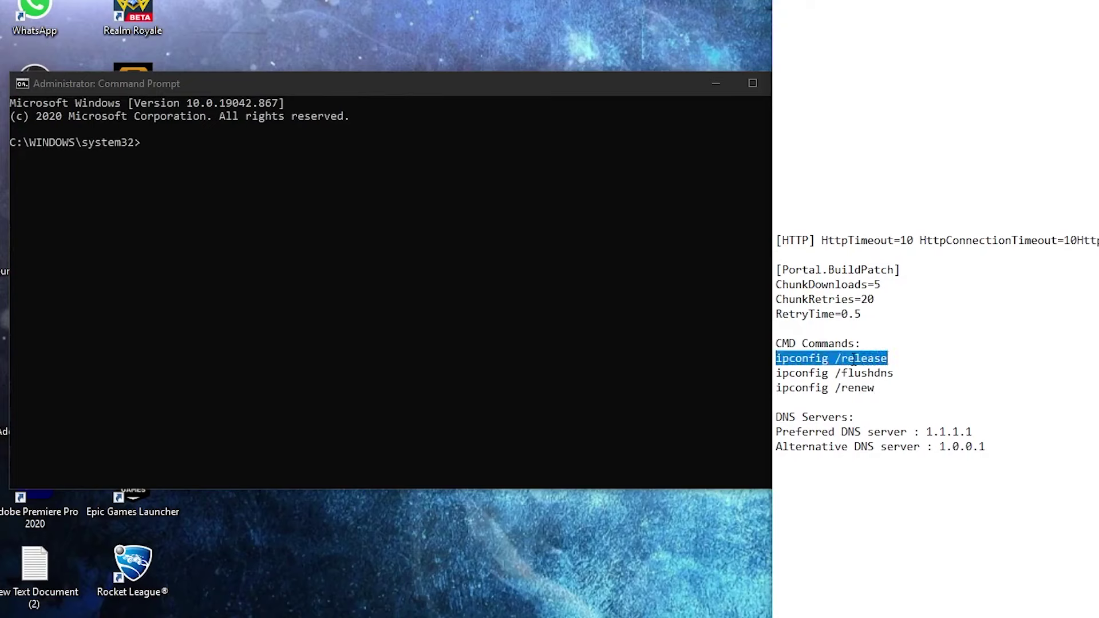
pyautogui.rightClick(865, 359)
pyautogui.click(884, 411)
pyautogui.click(159, 136)
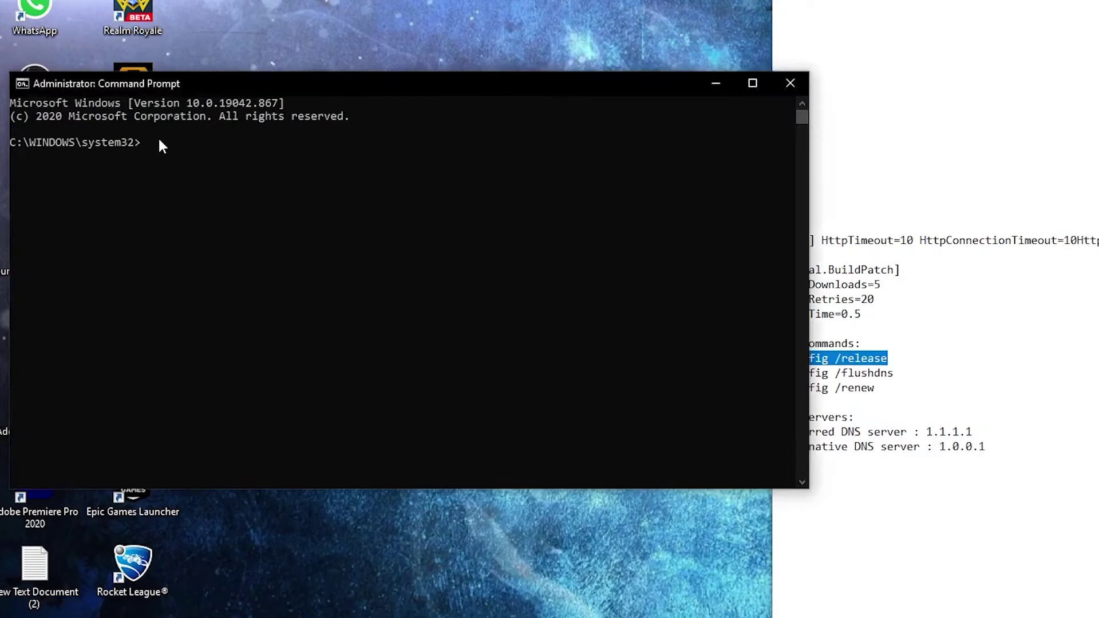
pyautogui.rightClick(160, 135)
pyautogui.press('Return')
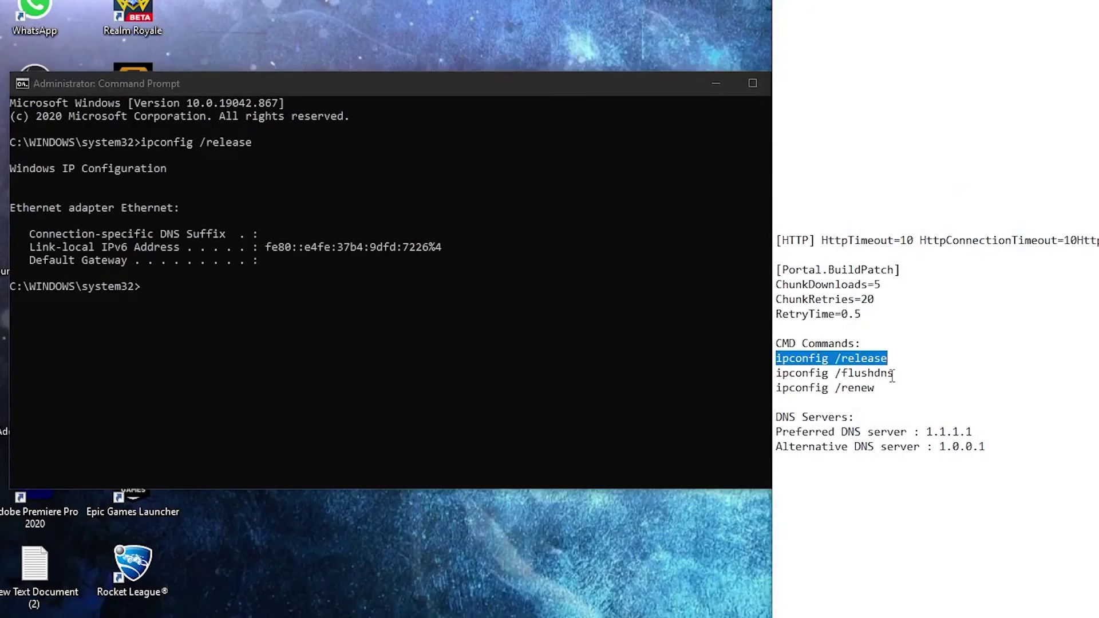
# Copy ipconfig /flushdns from the notes and run it to clear the DNS cache
pyautogui.moveTo(894, 372); pyautogui.dragTo(826, 375)
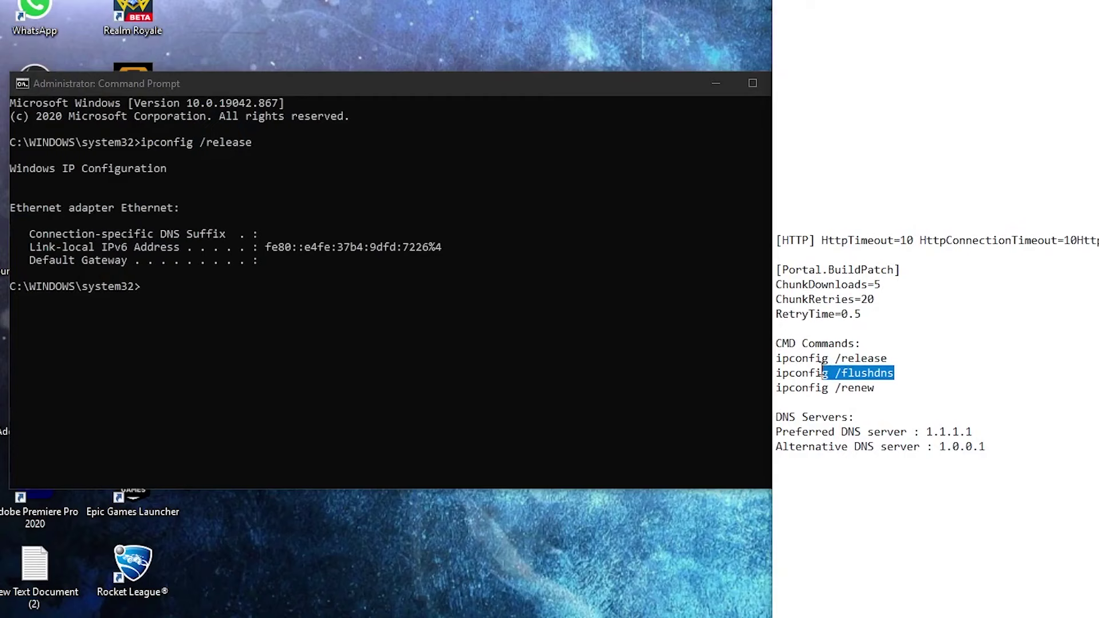
pyautogui.rightClick(780, 373)
pyautogui.click(838, 412)
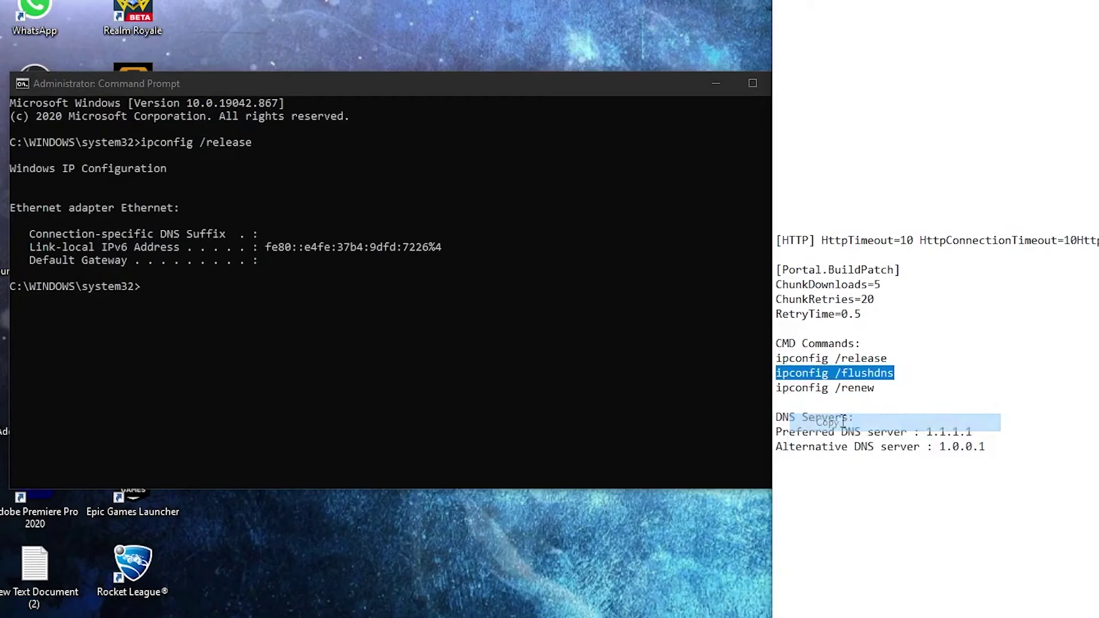
pyautogui.click(156, 281)
pyautogui.rightClick(156, 287)
pyautogui.press('Return')
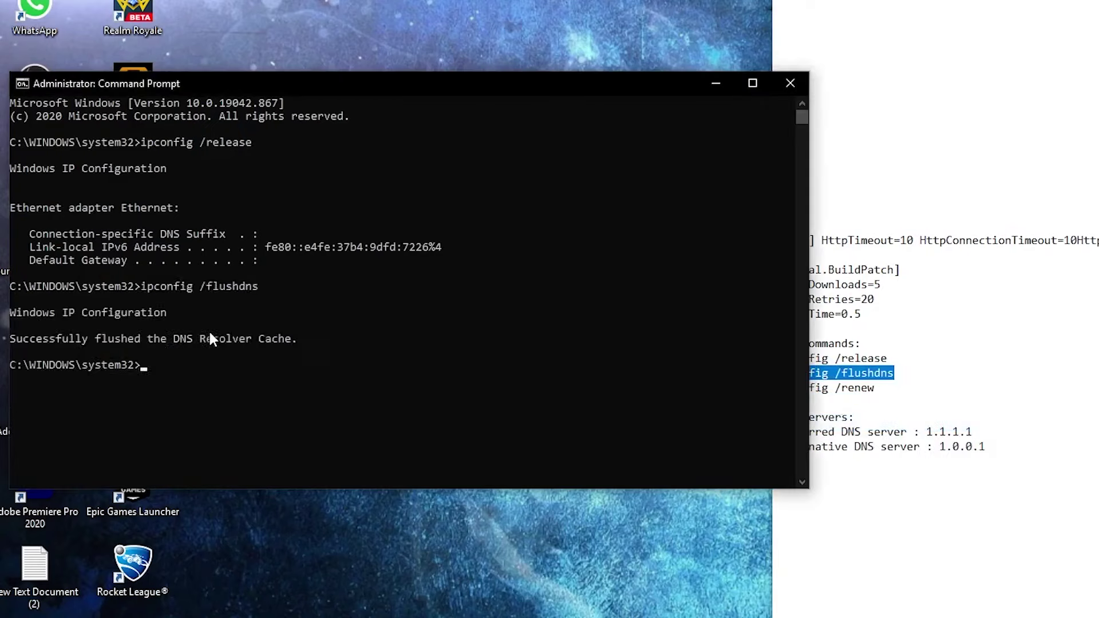
# Run ipconfig /renew copied from the notes, then open Control Panel
pyautogui.moveTo(776, 388); pyautogui.dragTo(837, 389)
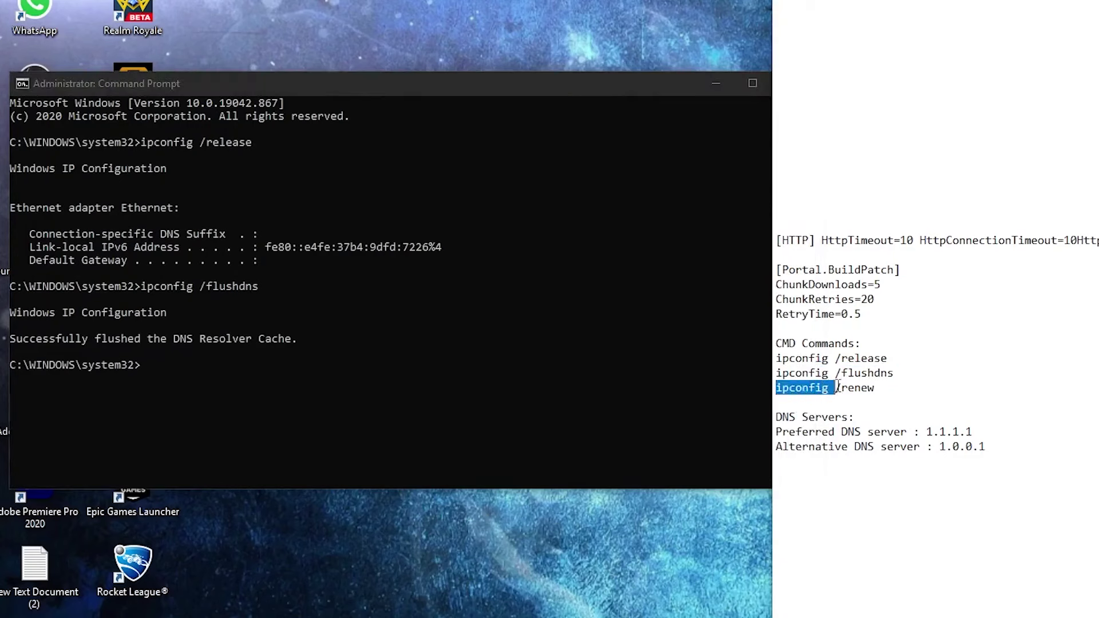
pyautogui.rightClick(872, 387)
pyautogui.click(894, 433)
pyautogui.click(344, 257)
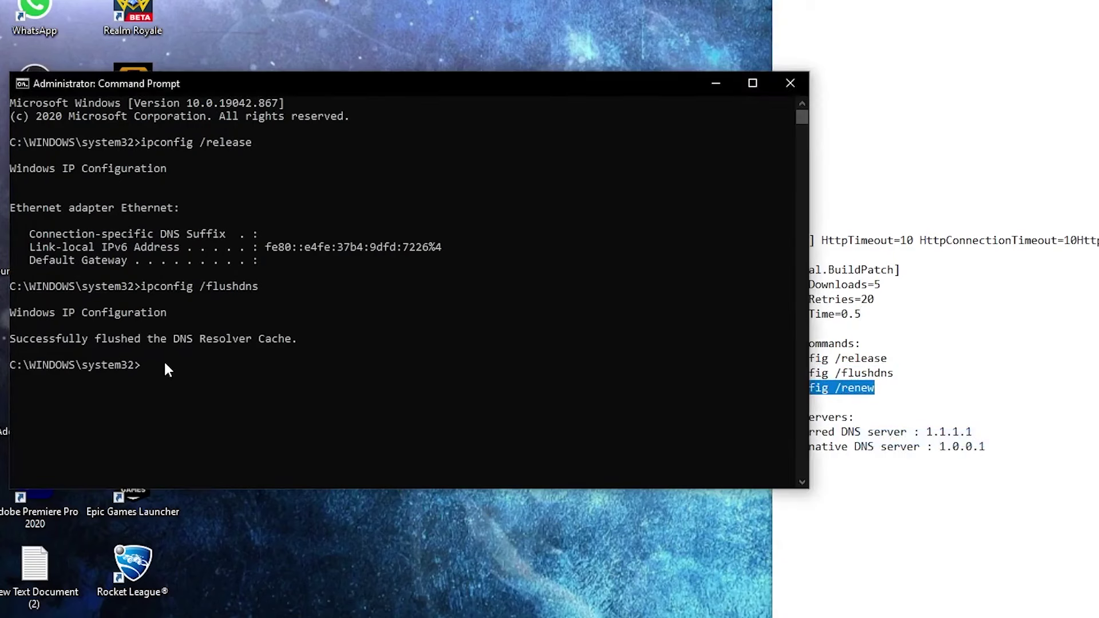
pyautogui.rightClick(163, 359)
pyautogui.press('Return')
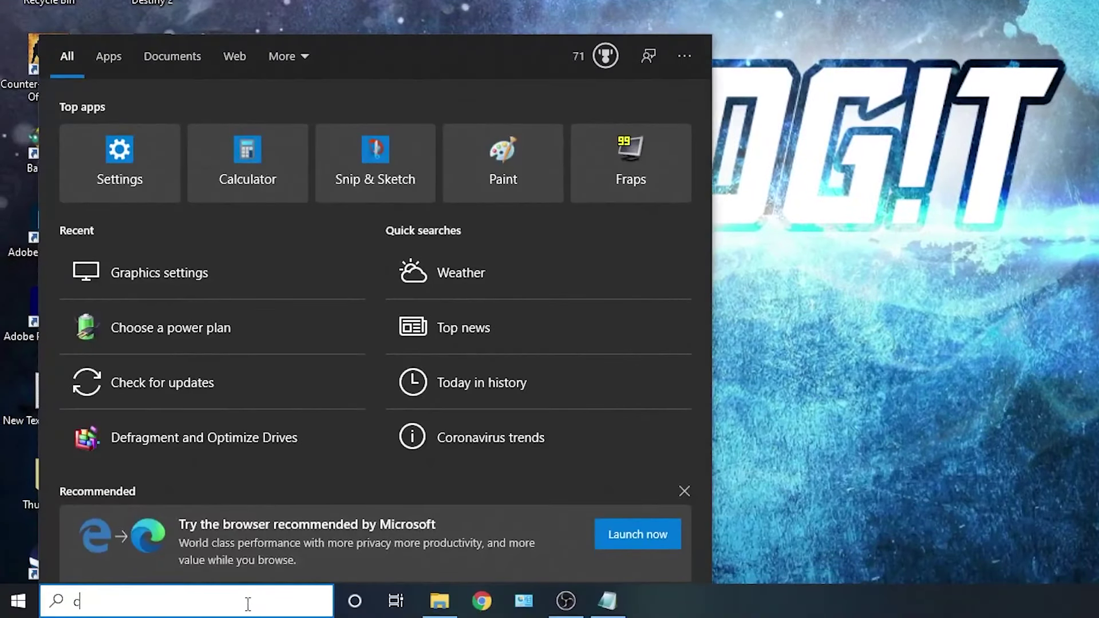
pyautogui.write('onttro')
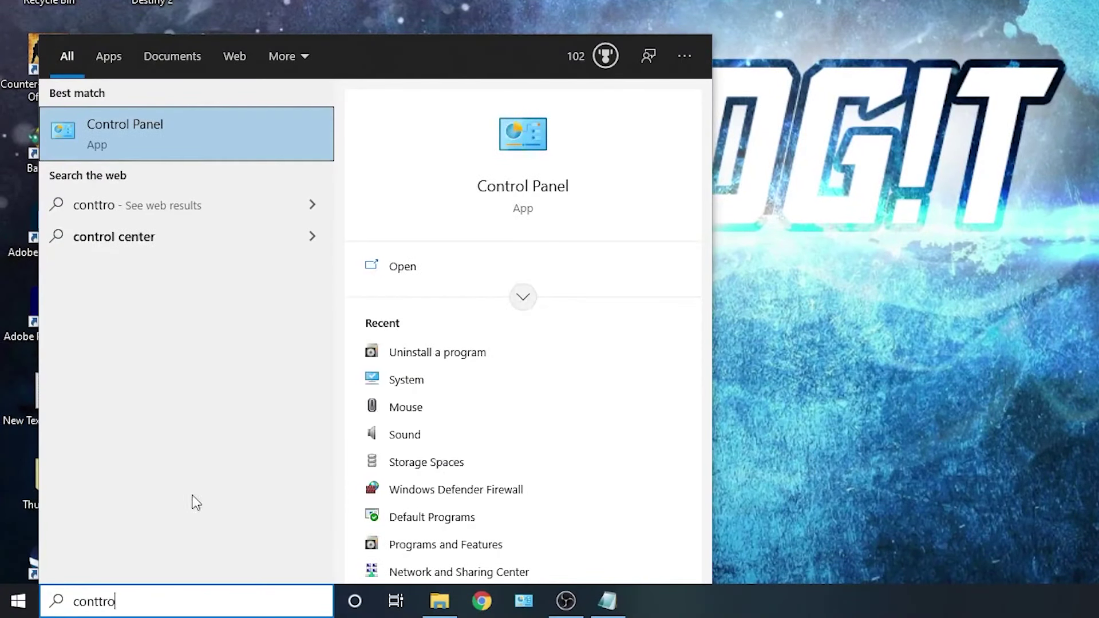
pyautogui.click(151, 132)
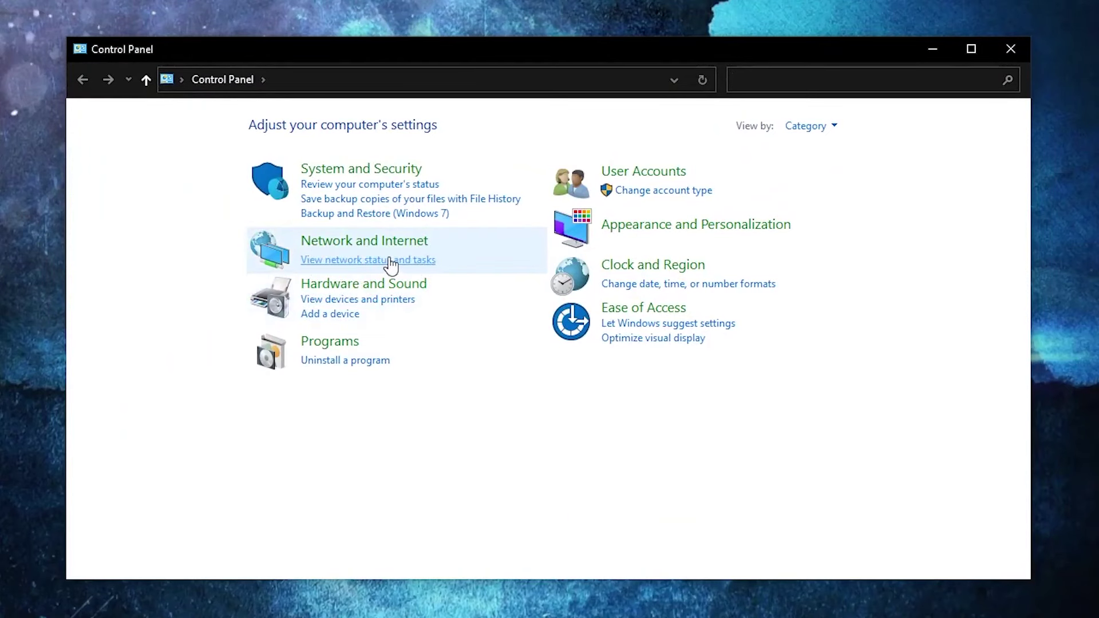
# Open the Ethernet connection's properties and select Internet Protocol Version 4 (TCP/IPv4)
pyautogui.click(367, 261)
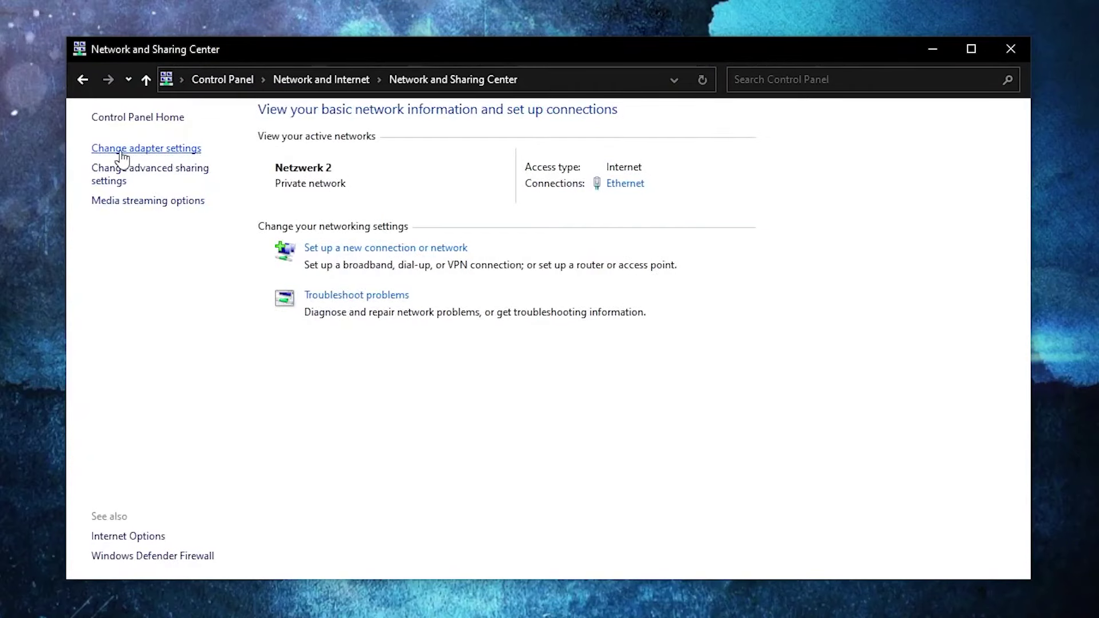
pyautogui.click(142, 152)
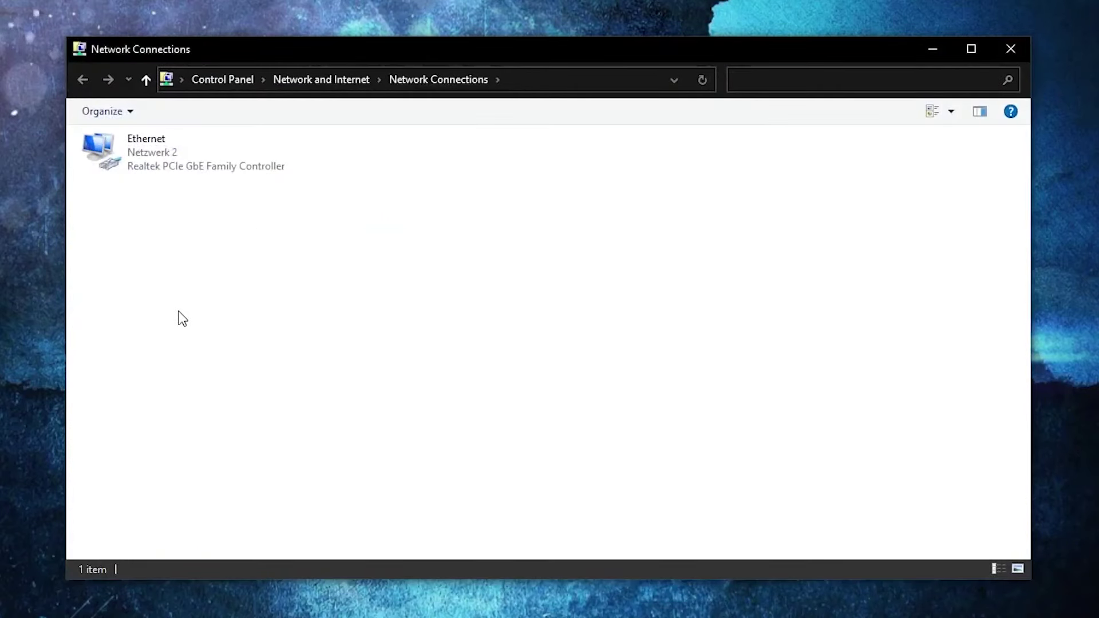
pyautogui.click(181, 153)
pyautogui.rightClick(175, 155)
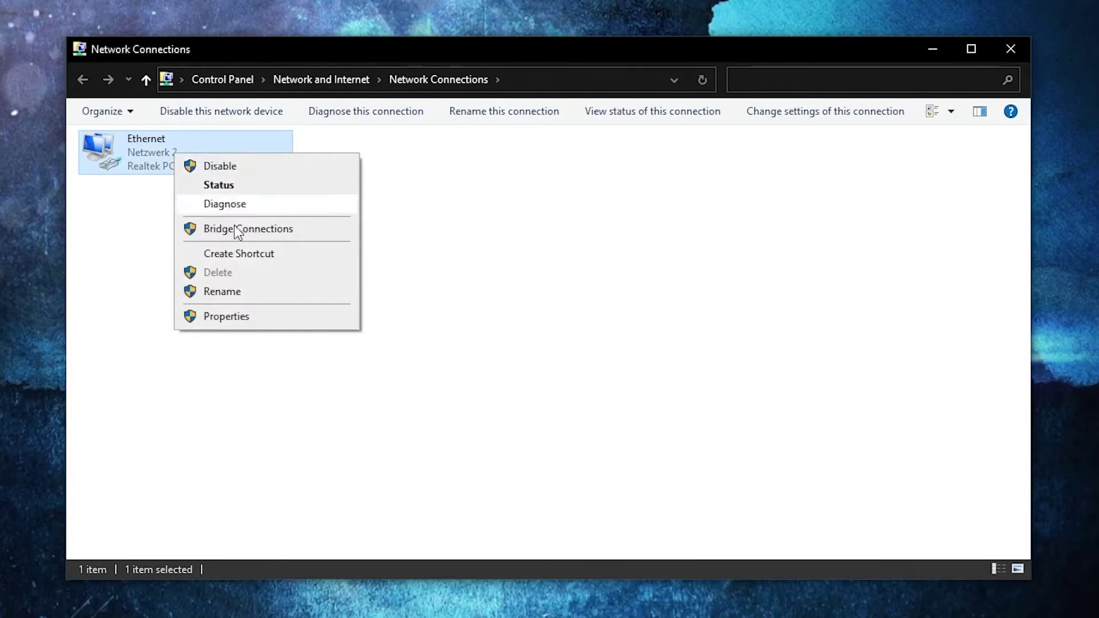
pyautogui.click(233, 317)
pyautogui.click(176, 310)
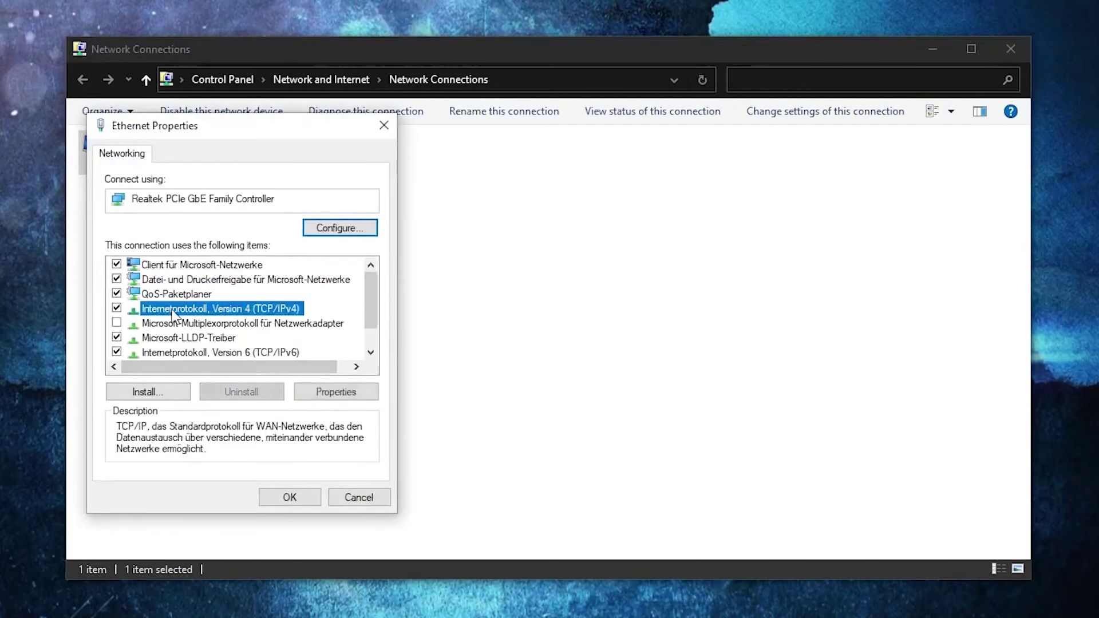
# Set IPv4 DNS servers to 1.1.1.1 preferred and 1.0.0.1 alternate, and confirm
pyautogui.click(336, 396)
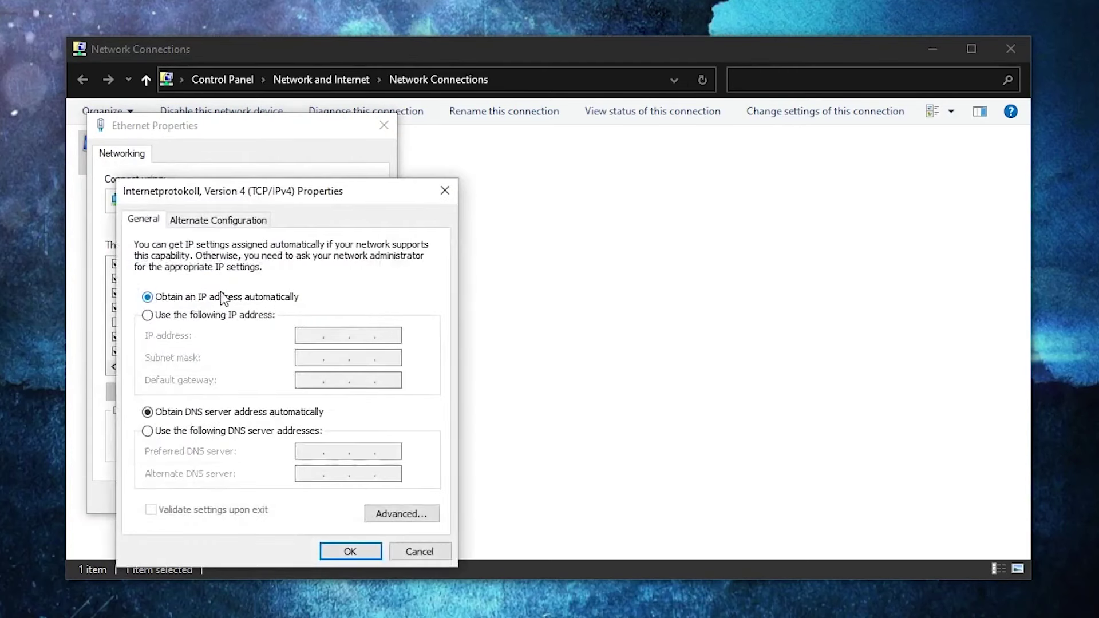
pyautogui.click(147, 431)
pyautogui.write('1.1.1.1')
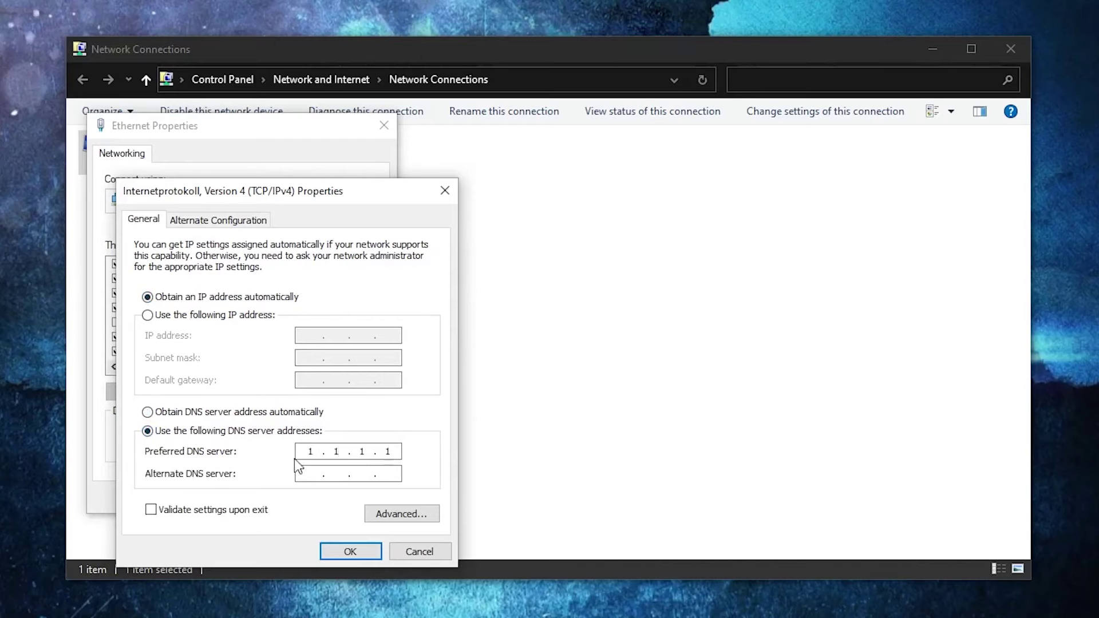
pyautogui.click(309, 474)
pyautogui.write('0.0.1')
pyautogui.click(350, 551)
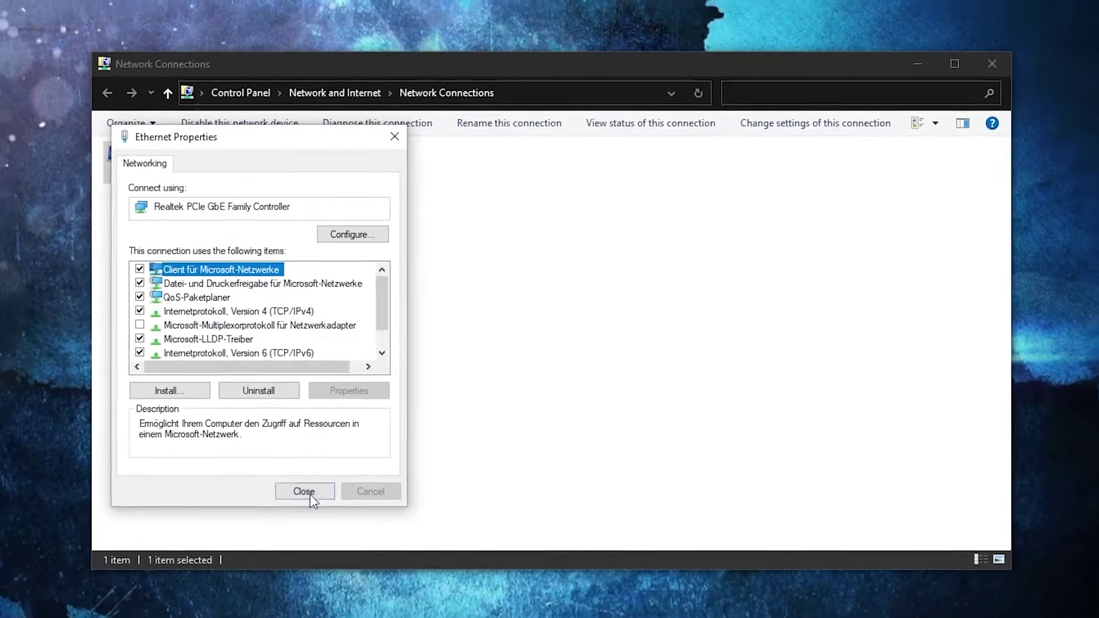
# Close the Ethernet Properties and Network Connections windows and launch Run from search
pyautogui.click(304, 492)
pyautogui.click(916, 122)
pyautogui.click(172, 604)
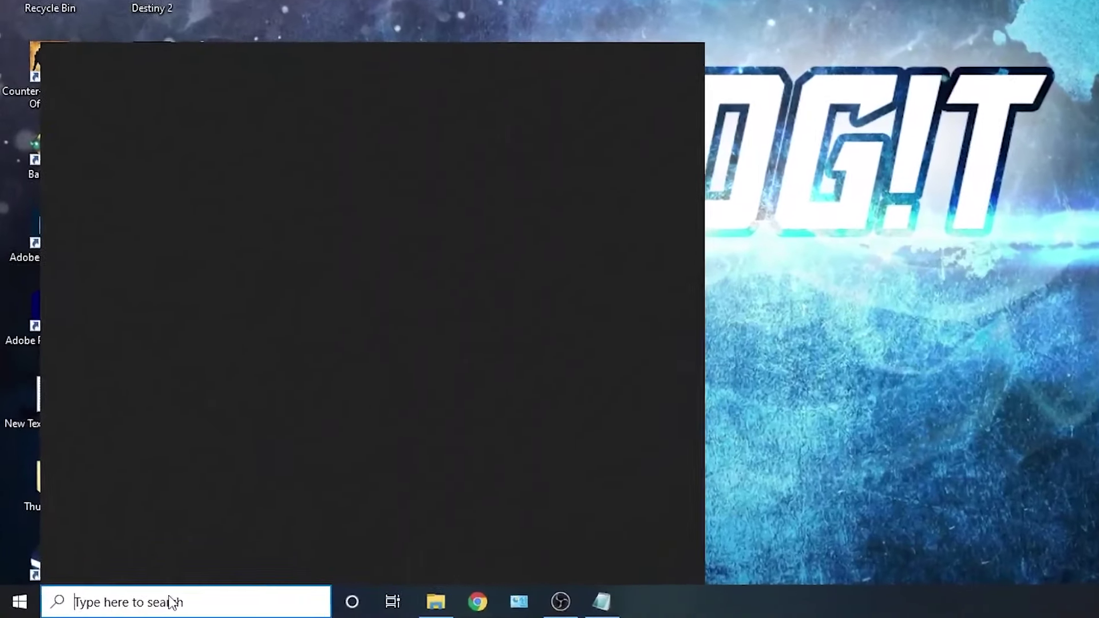
pyautogui.write('run')
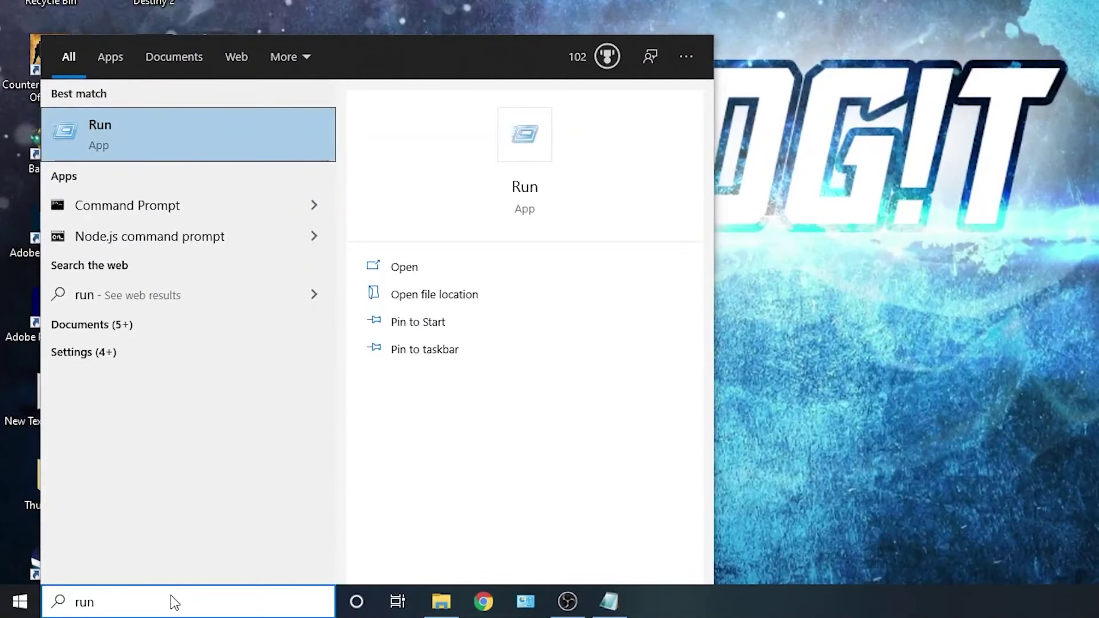
pyautogui.press('Return')
pyautogui.write('%appdata%')
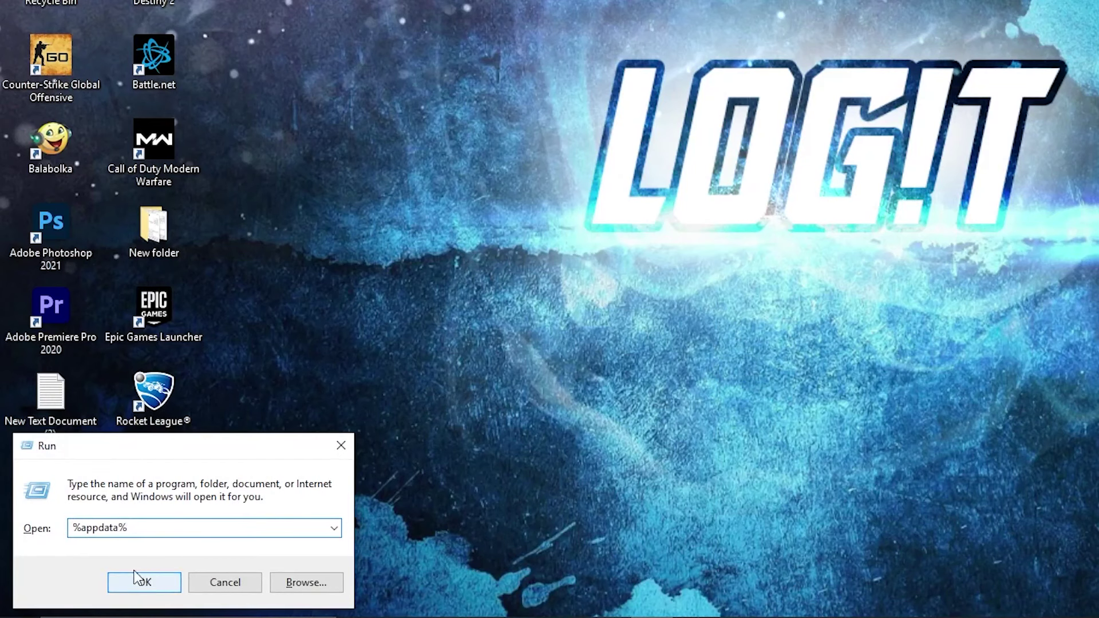
# Go to %appdata%, then up to AppData\Local\EpicGamesLauncher
pyautogui.click(144, 583)
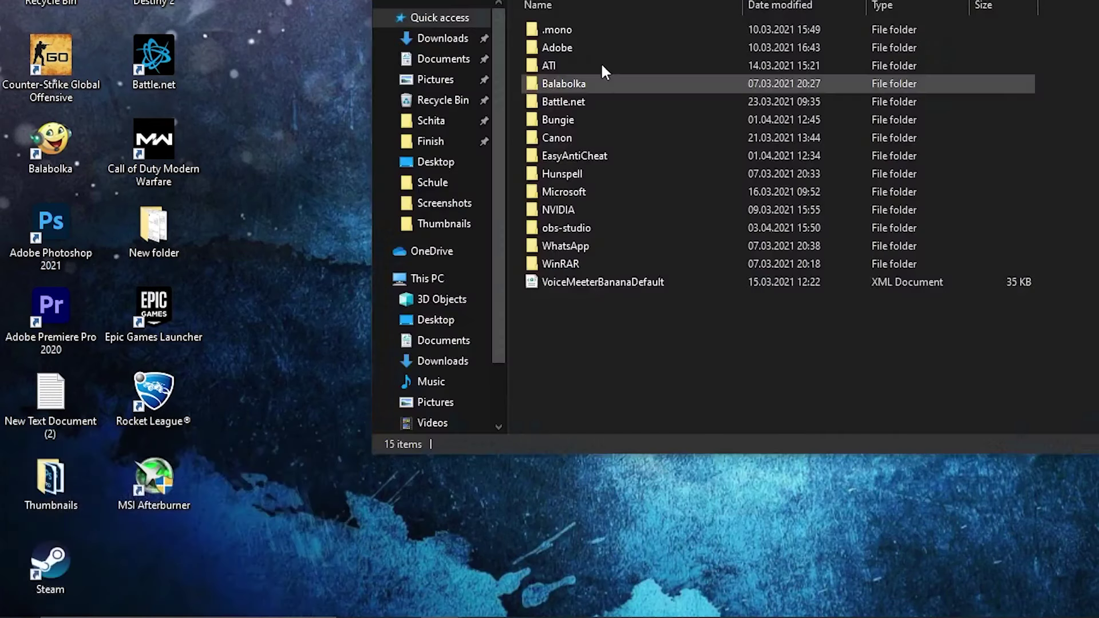
pyautogui.click(255, 100)
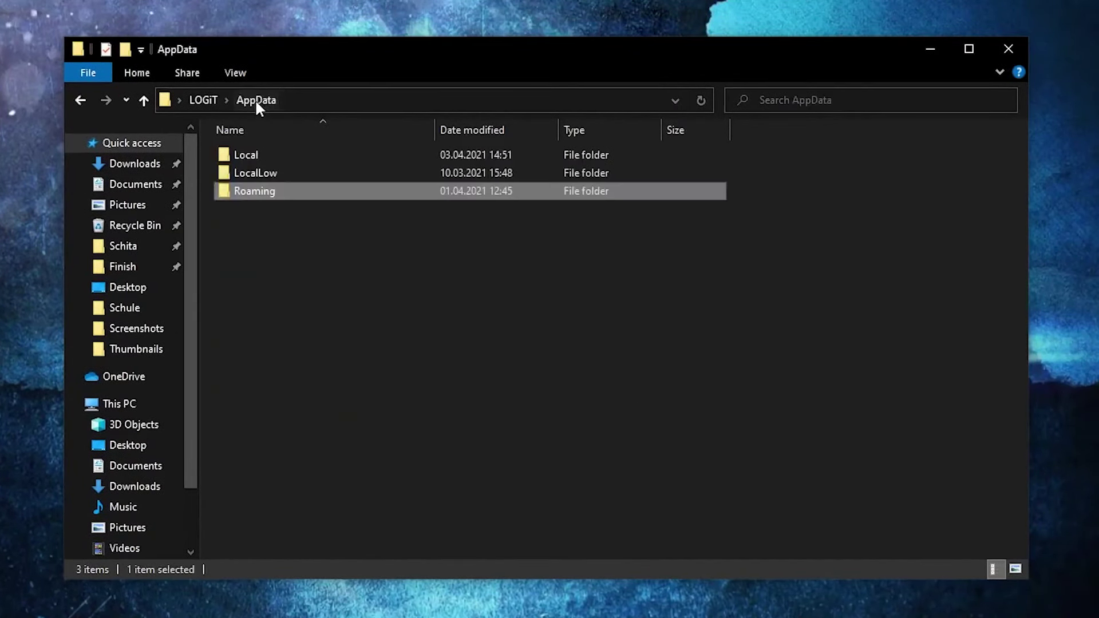
pyautogui.click(270, 155)
pyautogui.doubleClick(268, 154)
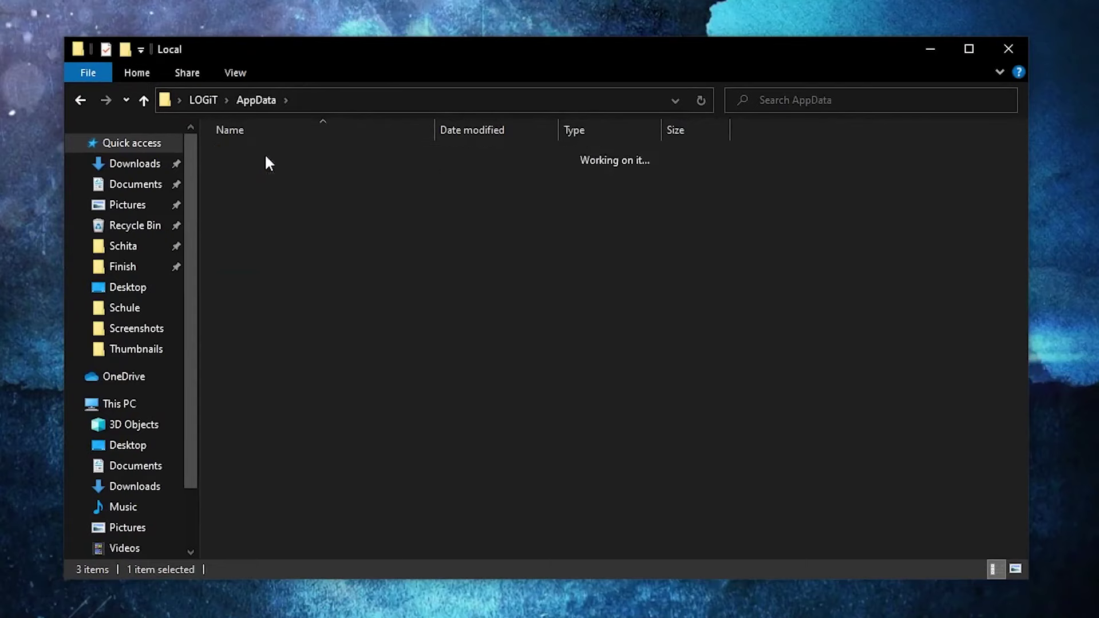
pyautogui.scroll(-2, 414, 310)
pyautogui.click(305, 294)
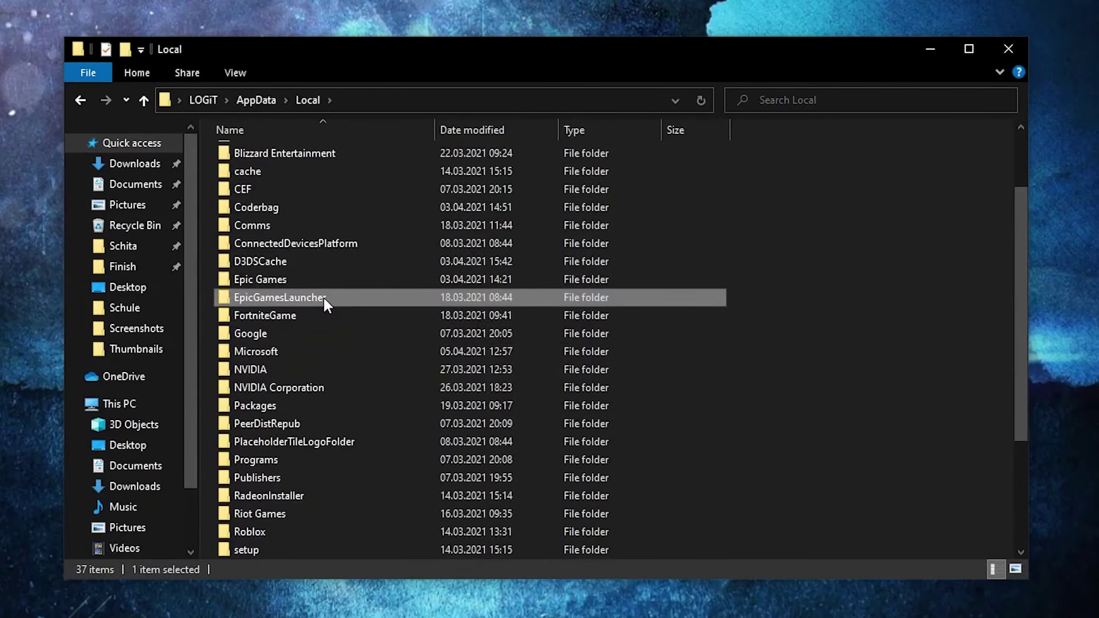
pyautogui.doubleClick(328, 298)
# Go into Saved\Config\Windows and open the Engine file in Notepad
pyautogui.doubleClick(258, 173)
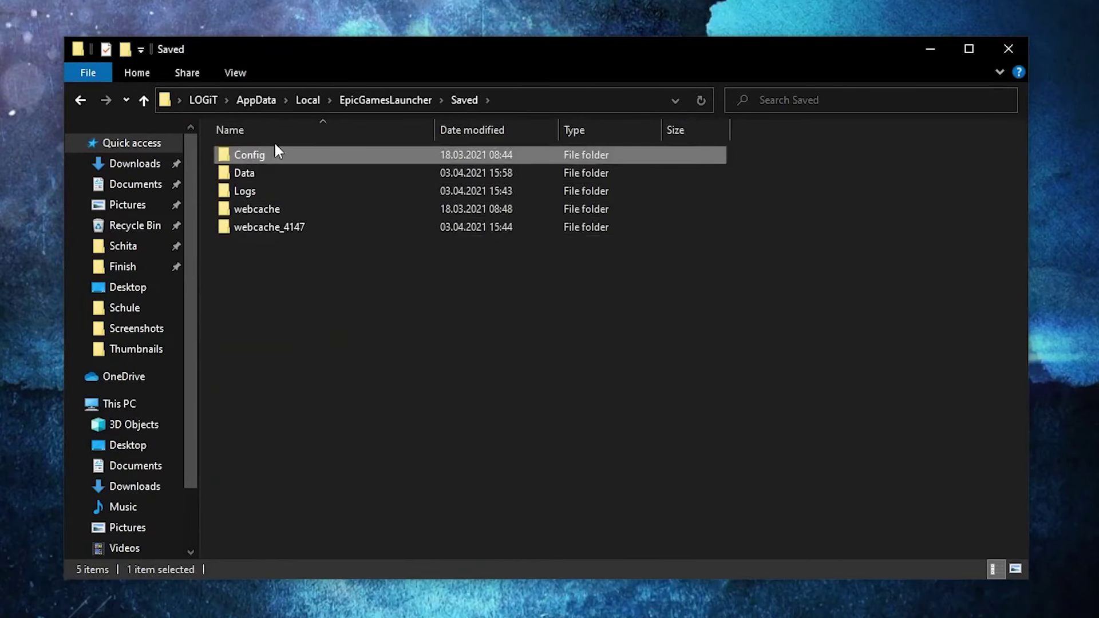
pyautogui.doubleClick(249, 155)
pyautogui.click(270, 171)
pyautogui.doubleClick(277, 172)
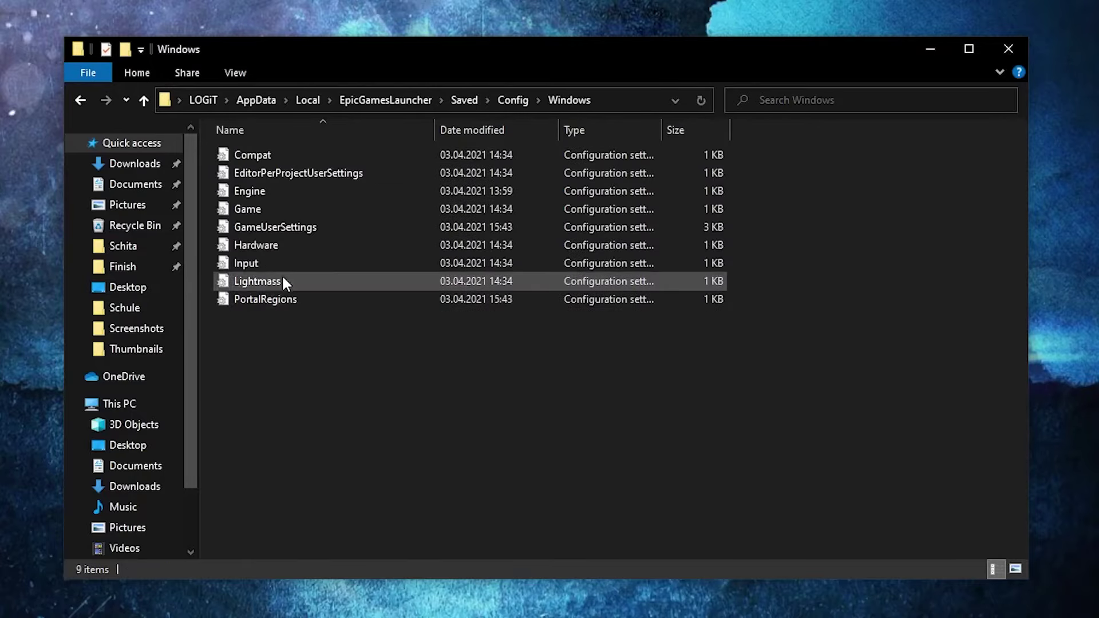
pyautogui.click(267, 191)
pyautogui.doubleClick(249, 191)
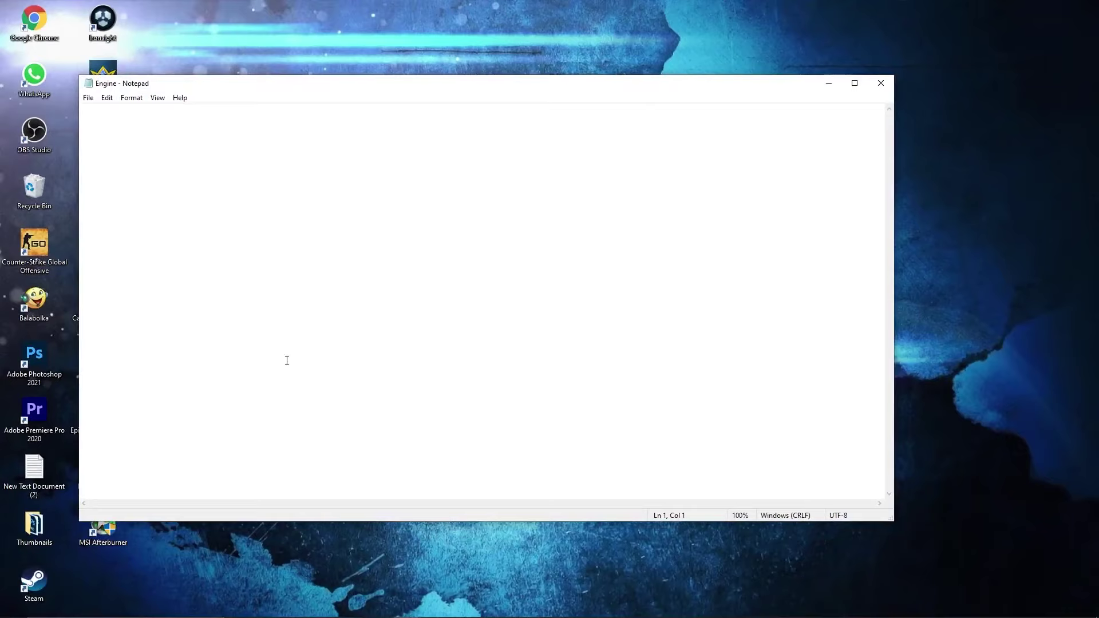
# Paste the [HTTP] and [Portal.BuildPatch] lines from the notes into Engine and save
pyautogui.moveTo(893, 242); pyautogui.dragTo(502, 241)
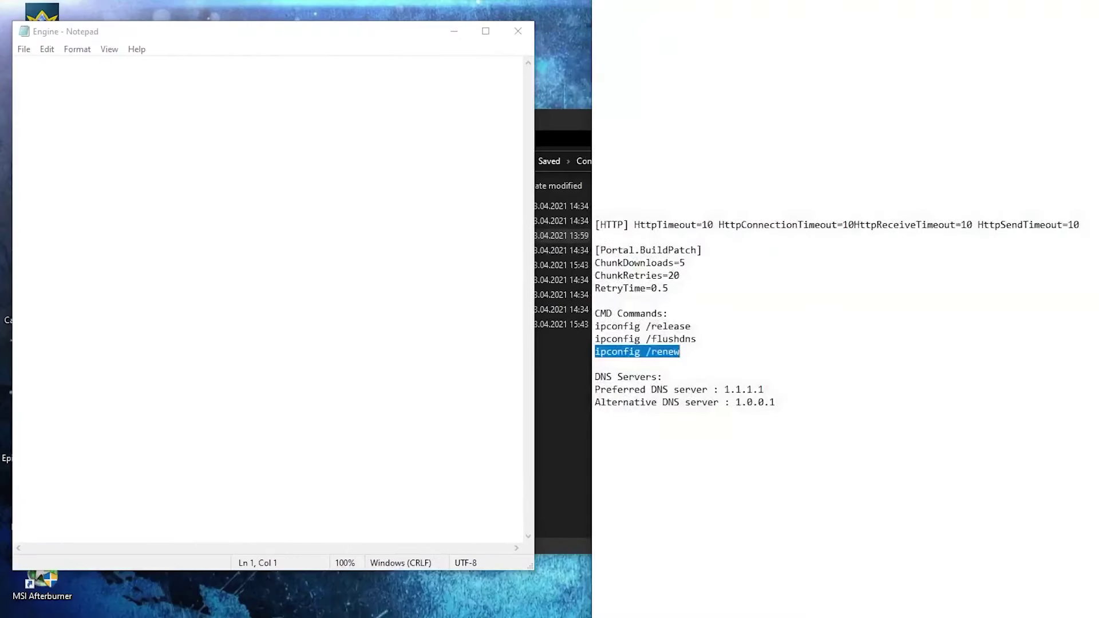
pyautogui.moveTo(596, 224); pyautogui.dragTo(669, 289)
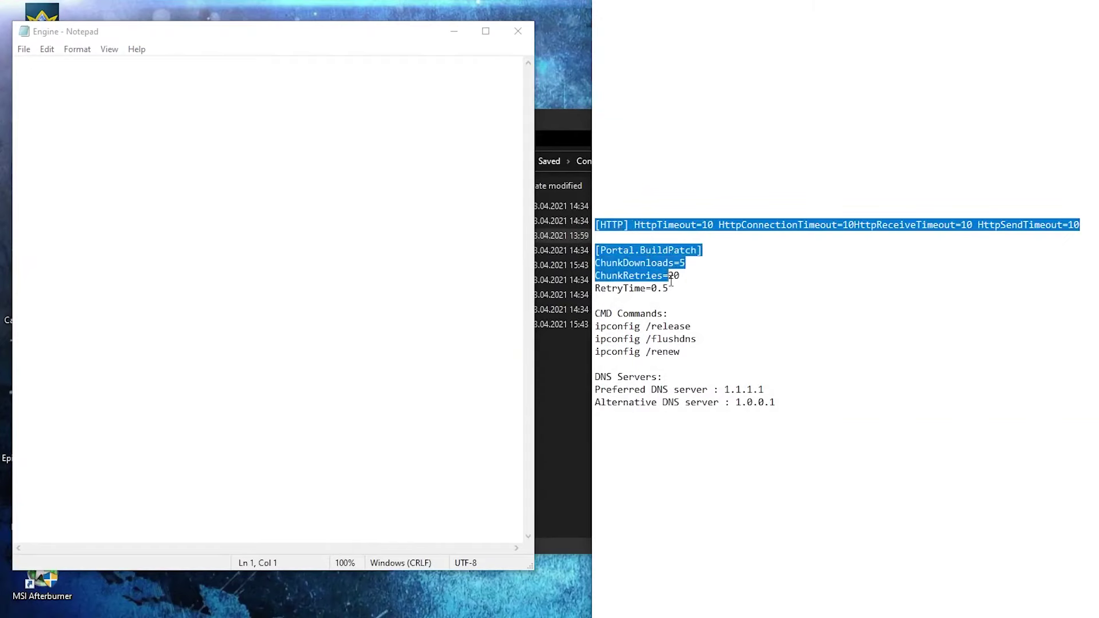
pyautogui.rightClick(641, 248)
pyautogui.click(662, 267)
pyautogui.rightClick(46, 70)
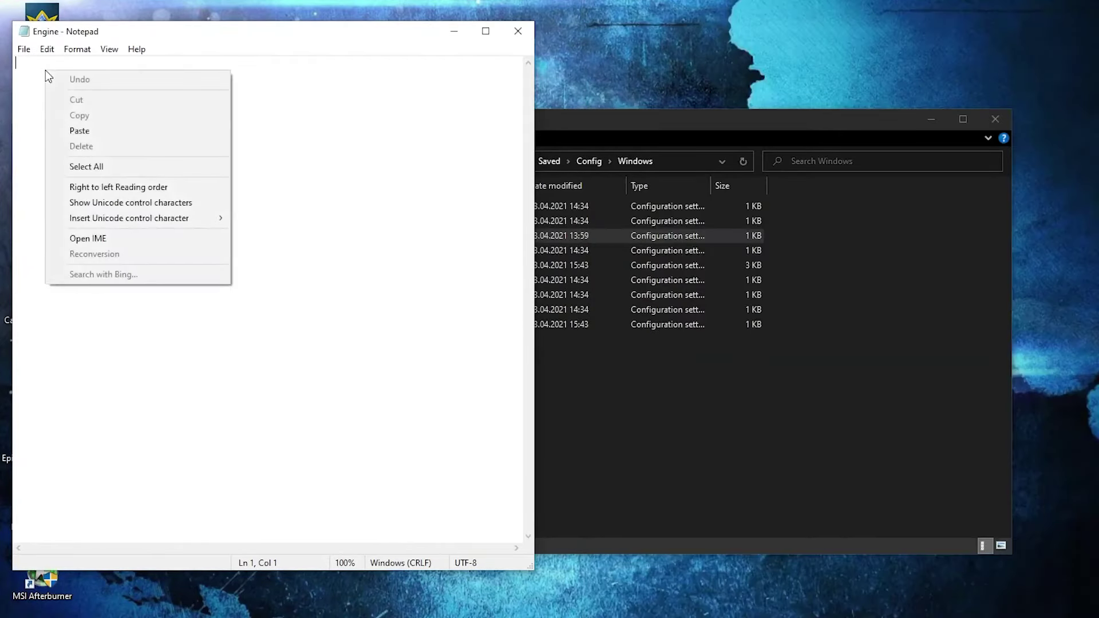
pyautogui.click(95, 129)
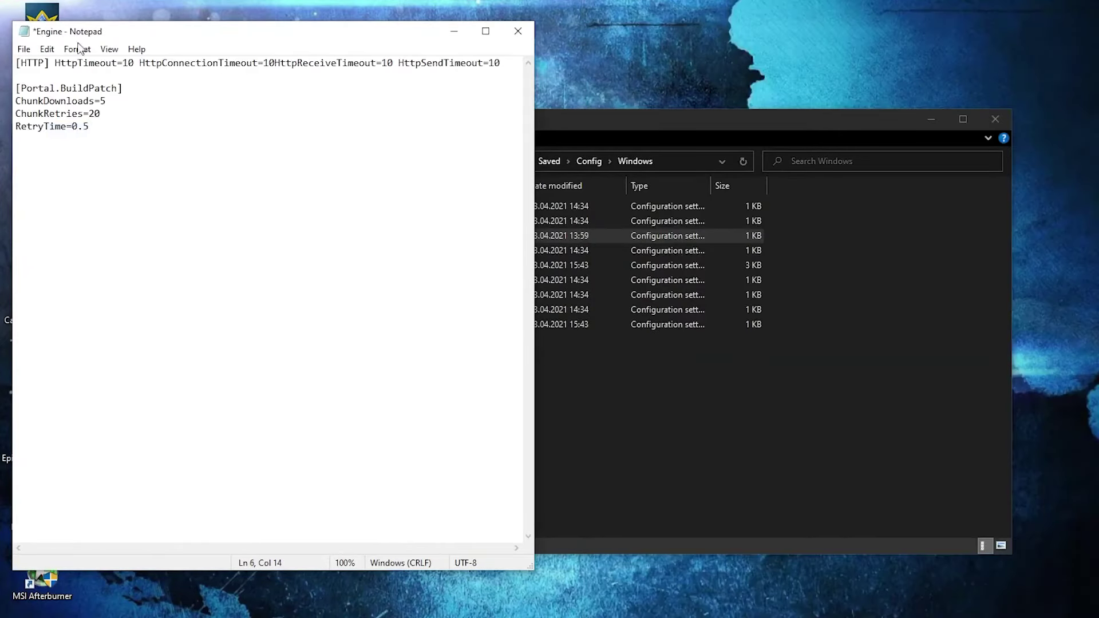
pyautogui.click(24, 50)
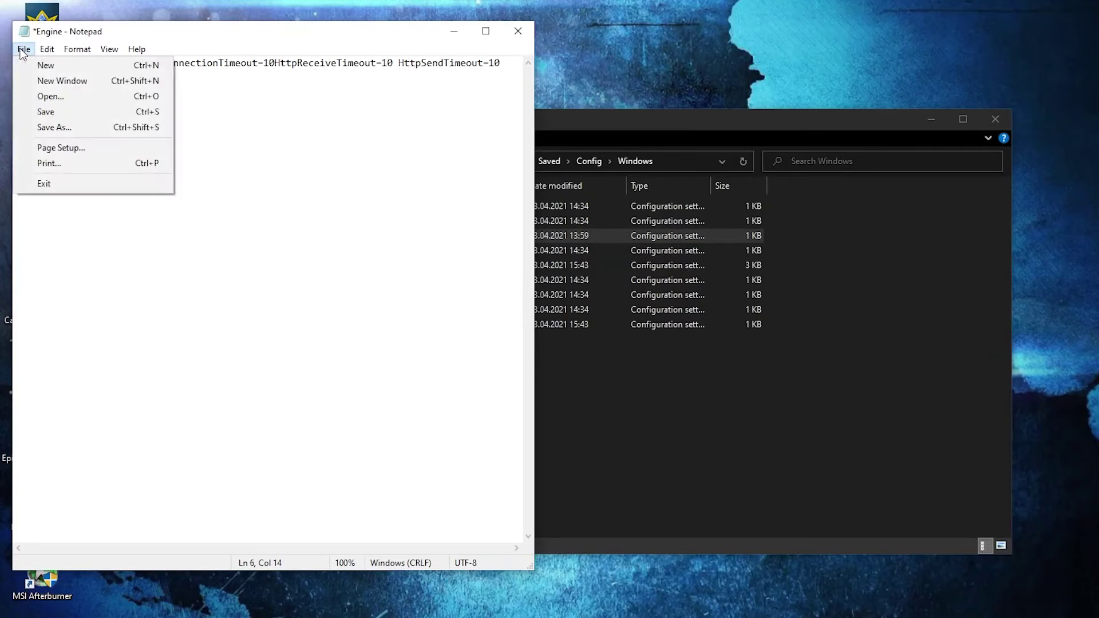
pyautogui.click(45, 112)
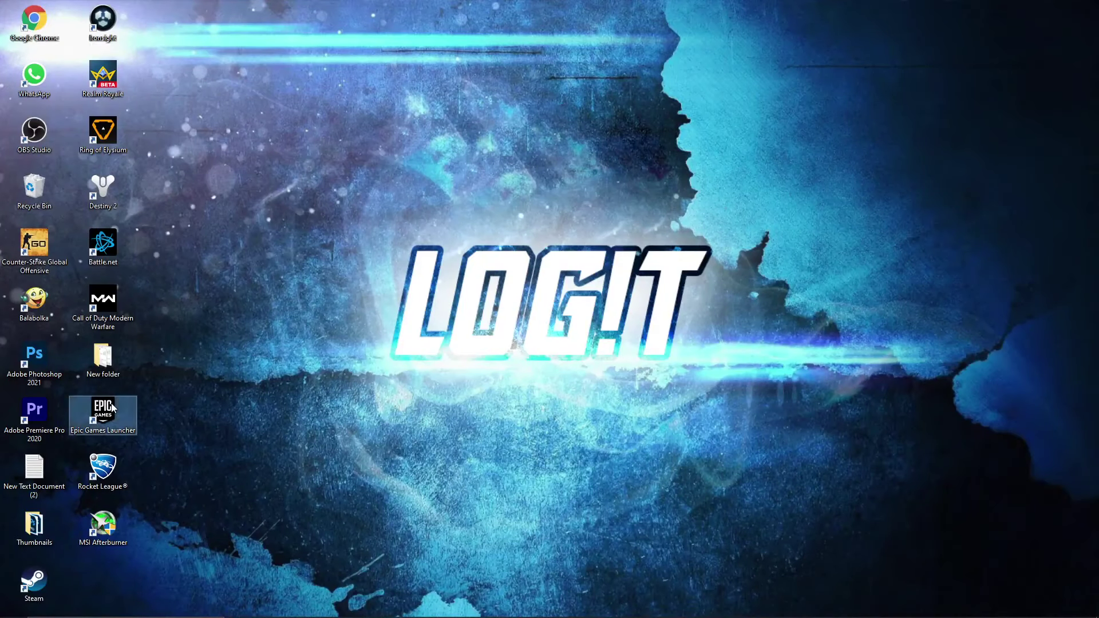
# Start Epic Games Launcher from its desktop icon and open Task Manager via the taskbar
pyautogui.doubleClick(110, 403)
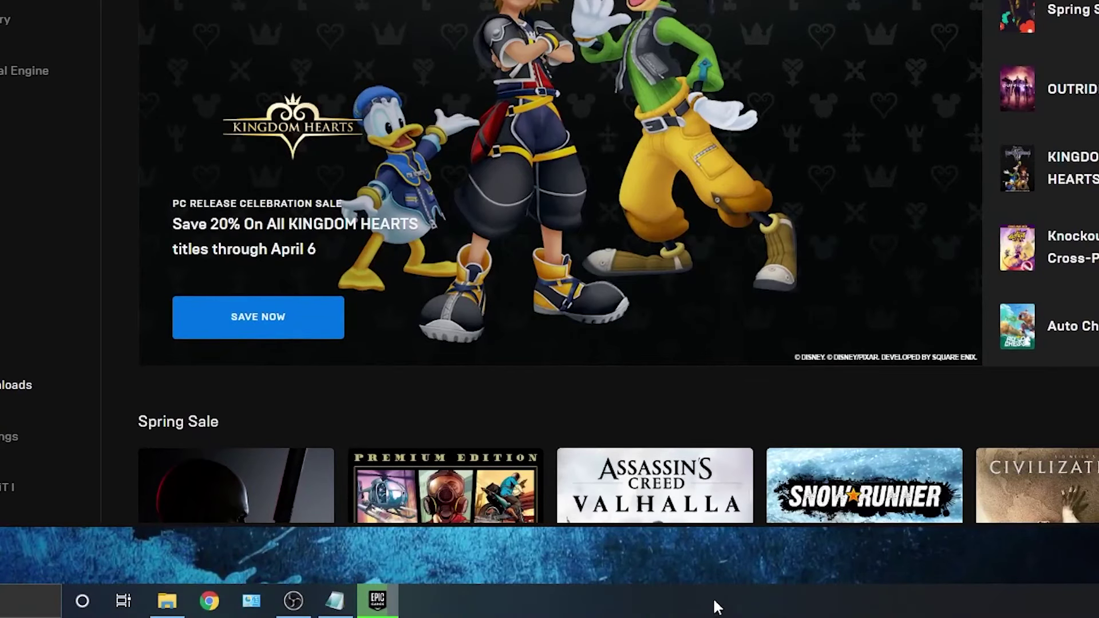
pyautogui.rightClick(717, 606)
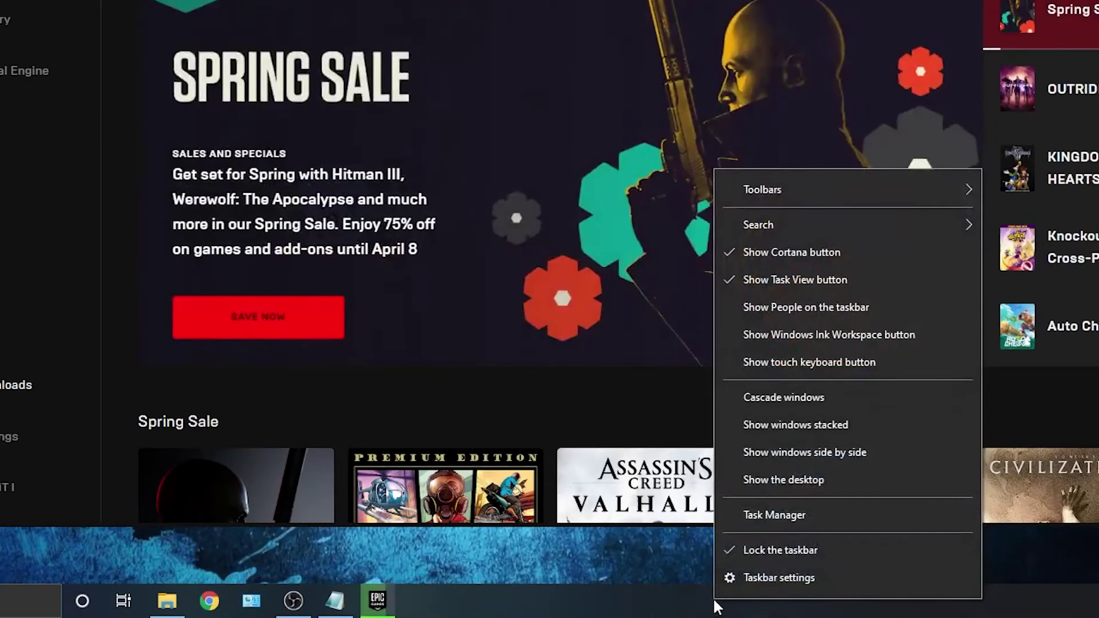
pyautogui.click(778, 516)
# Set EpicGamesLauncher.exe to High priority on the Details tab and confirm the change
pyautogui.click(564, 108)
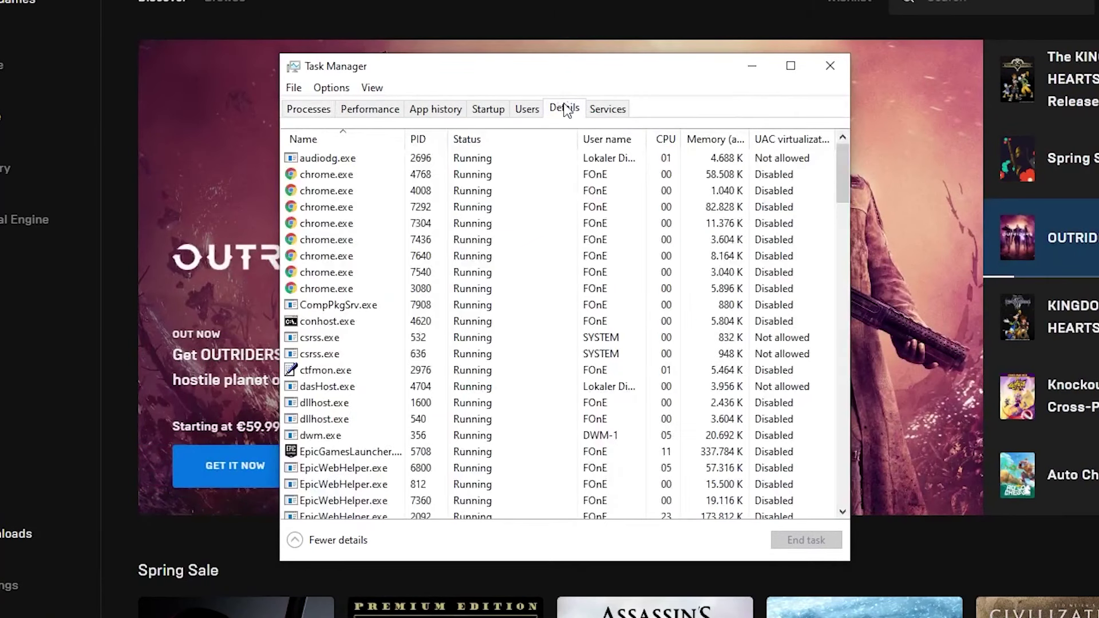
pyautogui.scroll(-1, 430, 258)
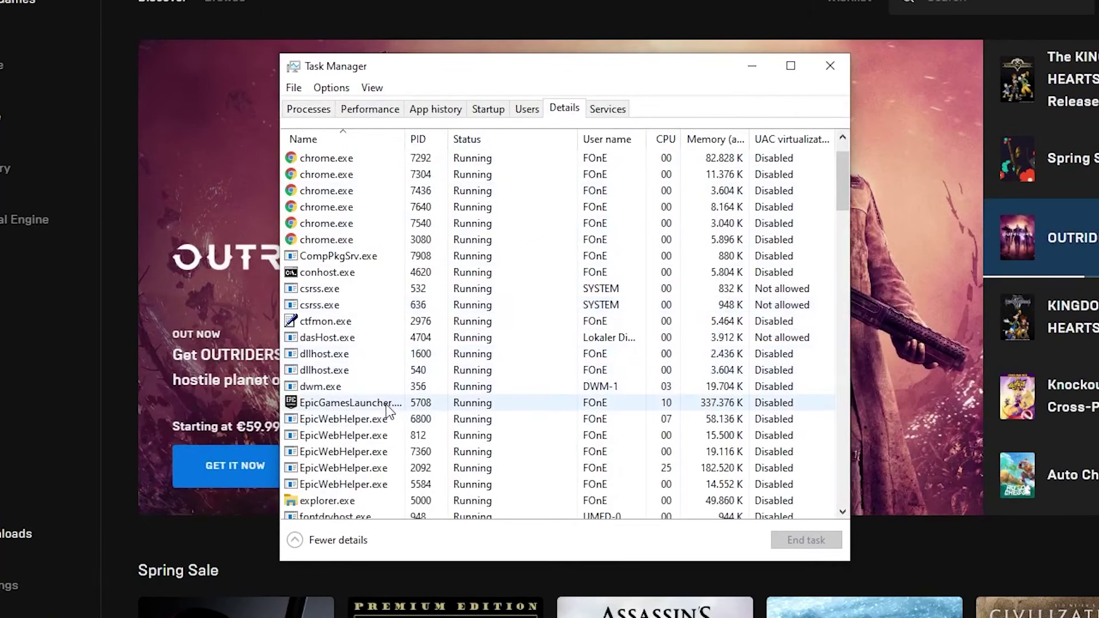
pyautogui.click(344, 403)
pyautogui.rightClick(357, 403)
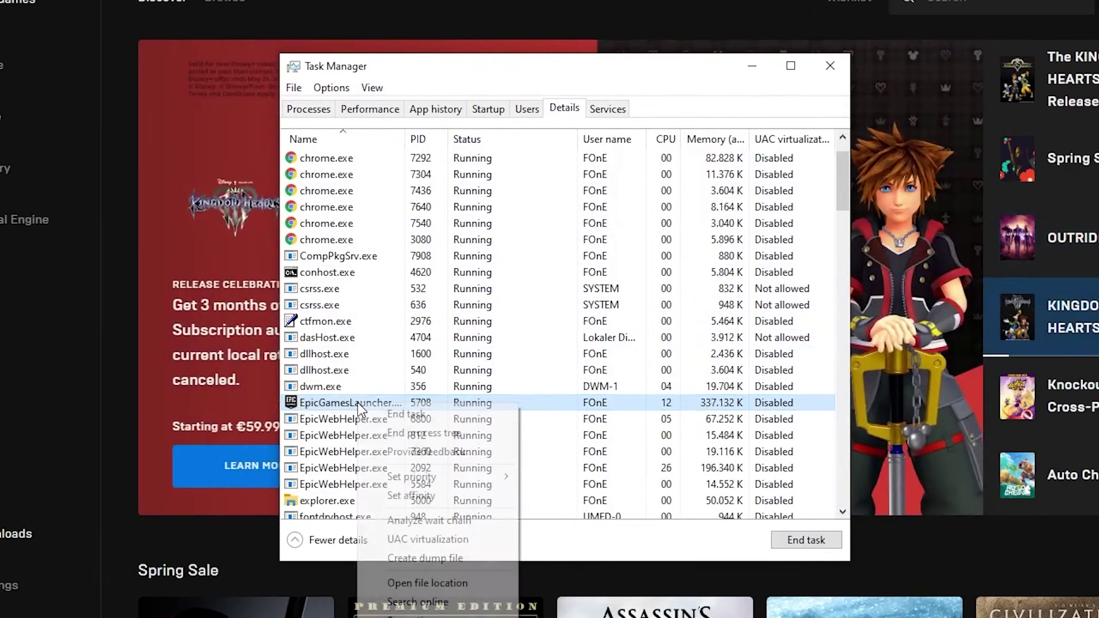
pyautogui.moveTo(413, 477)
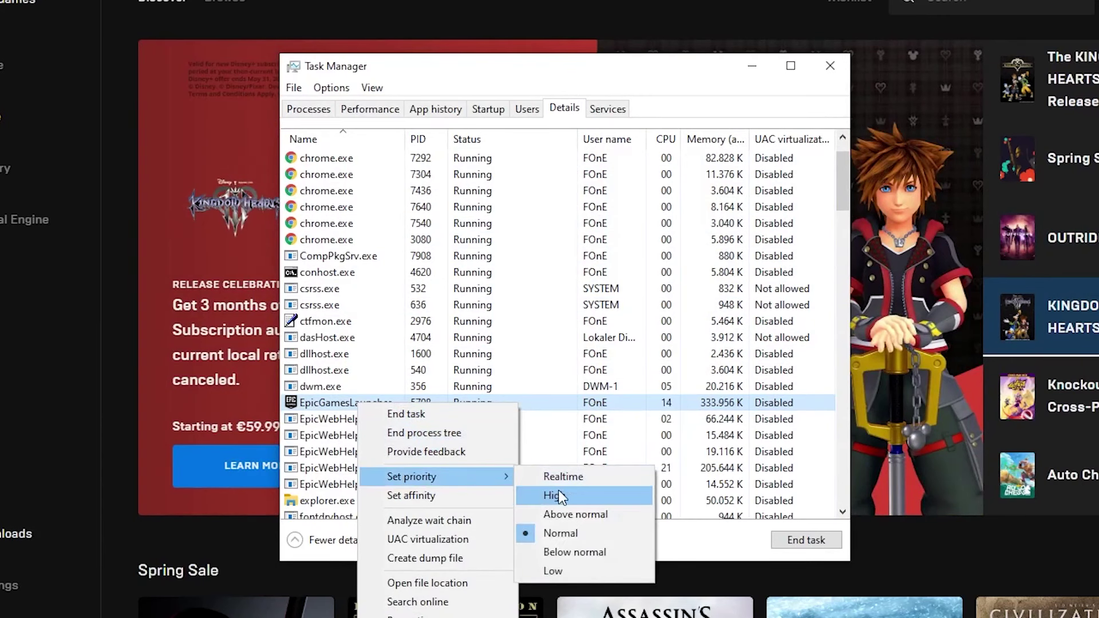
pyautogui.click(554, 496)
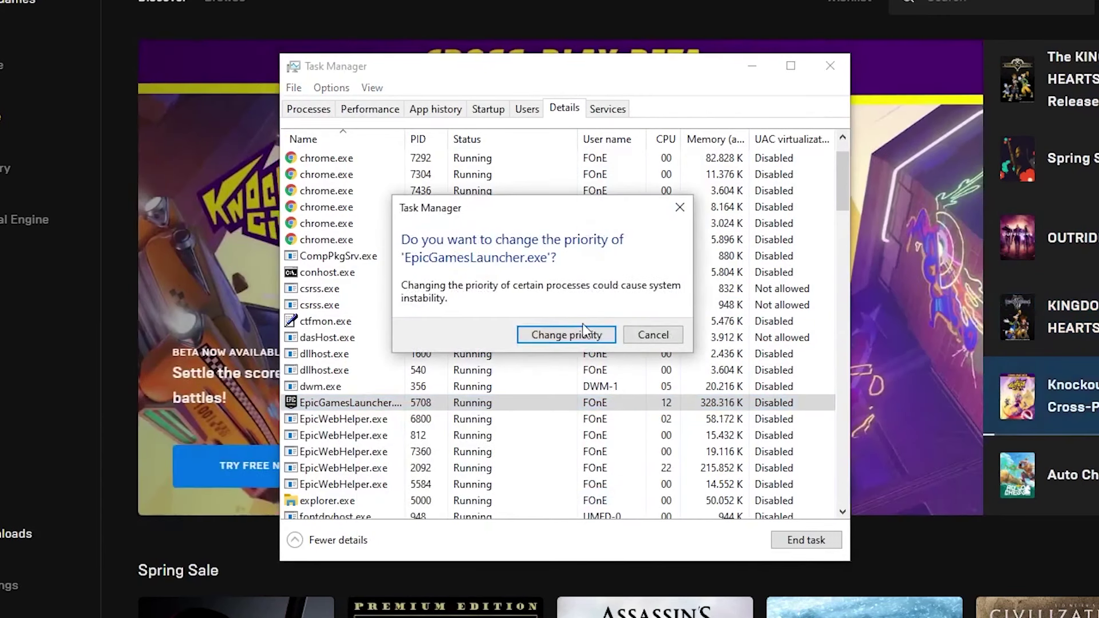
pyautogui.click(562, 333)
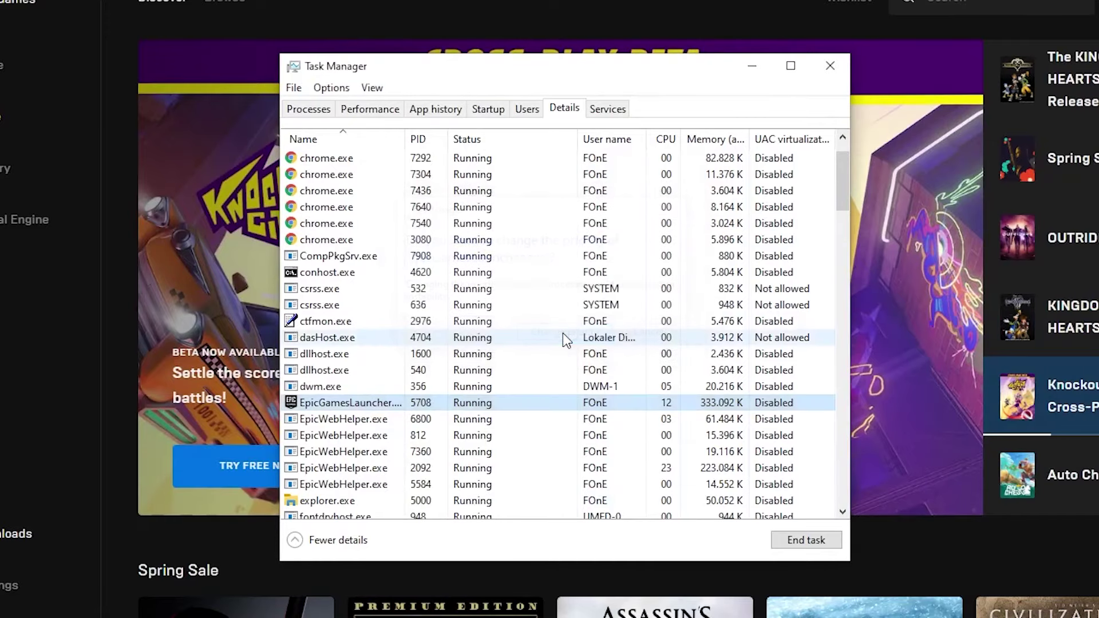